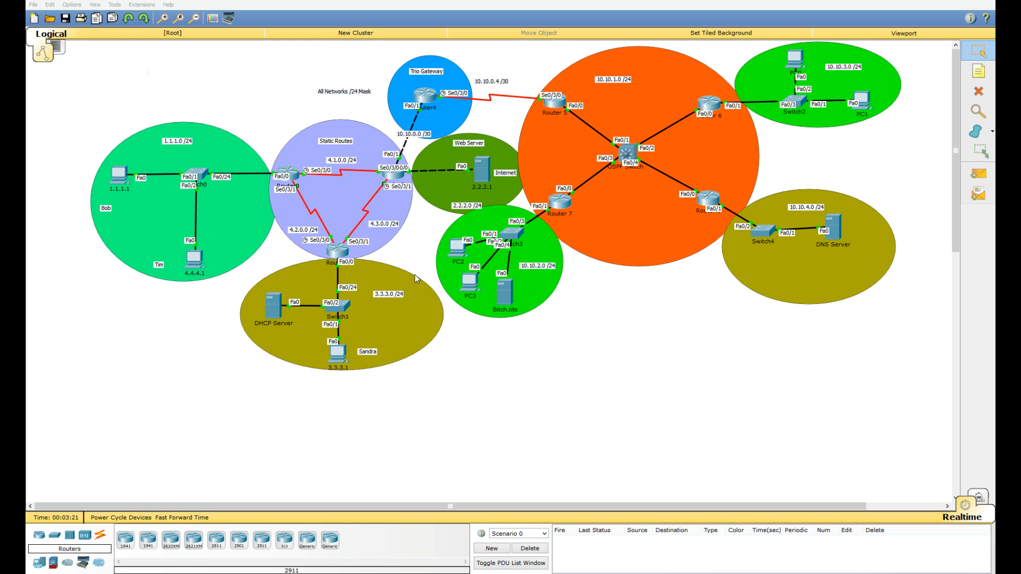
pyautogui.moveTo(461, 191)
pyautogui.mouseDown()
pyautogui.moveTo(464, 207)
pyautogui.moveTo(477, 160)
pyautogui.moveTo(499, 139)
pyautogui.moveTo(488, 180)
pyautogui.mouseUp()
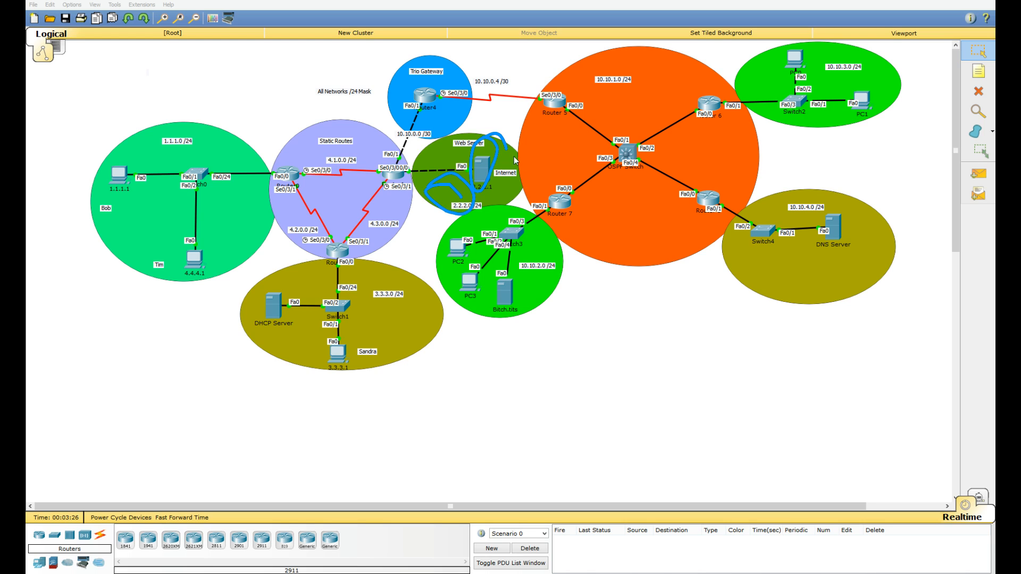
pyautogui.press('Escape')
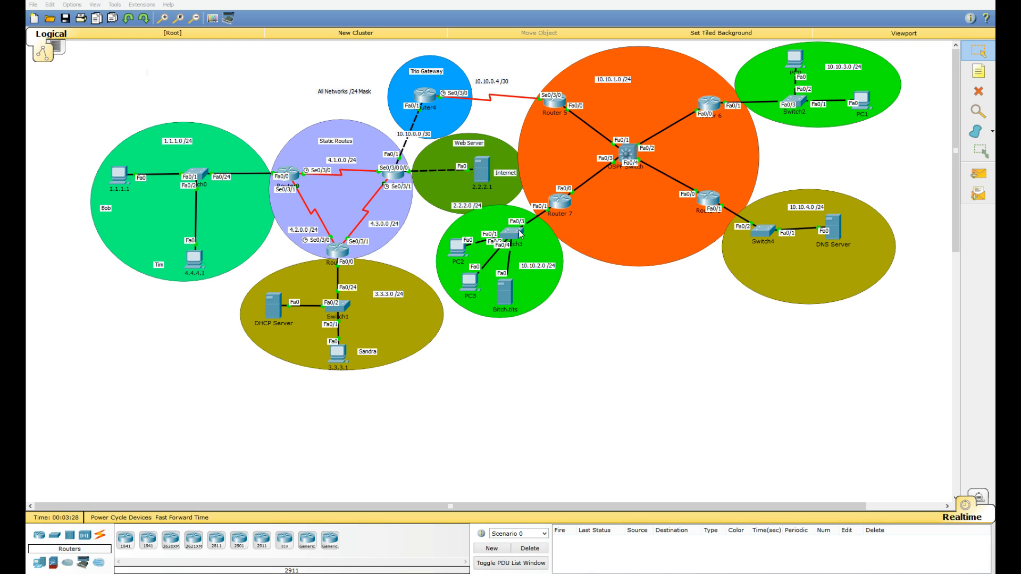
pyautogui.moveTo(537, 275)
pyautogui.mouseDown()
pyautogui.moveTo(549, 281)
pyautogui.moveTo(530, 249)
pyautogui.moveTo(514, 244)
pyautogui.moveTo(523, 310)
pyautogui.mouseUp()
pyautogui.moveTo(364, 381)
pyautogui.mouseDown()
pyautogui.moveTo(325, 332)
pyautogui.moveTo(288, 343)
pyautogui.mouseUp()
pyautogui.moveTo(220, 243)
pyautogui.mouseDown()
pyautogui.moveTo(212, 286)
pyautogui.moveTo(167, 236)
pyautogui.mouseUp()
pyautogui.moveTo(144, 152)
pyautogui.mouseDown()
pyautogui.moveTo(130, 147)
pyautogui.moveTo(79, 169)
pyautogui.mouseUp()
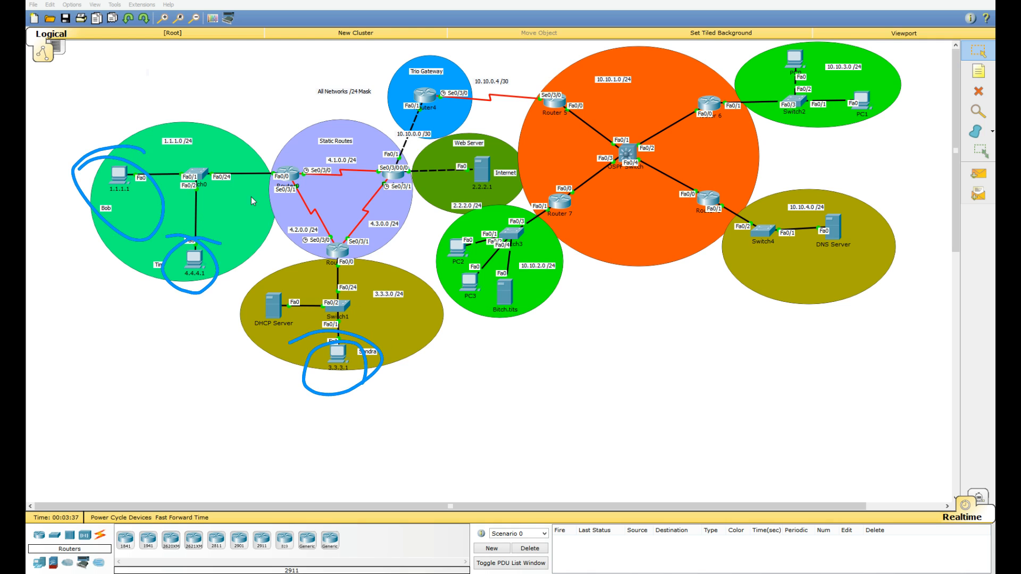
pyautogui.moveTo(470, 181)
pyautogui.mouseDown()
pyautogui.moveTo(478, 174)
pyautogui.moveTo(122, 175)
pyautogui.mouseUp()
pyautogui.moveTo(195, 247)
pyautogui.mouseDown()
pyautogui.moveTo(416, 186)
pyautogui.moveTo(339, 329)
pyautogui.moveTo(301, 200)
pyautogui.moveTo(207, 259)
pyautogui.mouseUp()
pyautogui.moveTo(123, 195)
pyautogui.mouseDown()
pyautogui.moveTo(181, 166)
pyautogui.moveTo(207, 238)
pyautogui.mouseUp()
pyautogui.moveTo(149, 186)
pyautogui.mouseDown()
pyautogui.moveTo(335, 199)
pyautogui.moveTo(336, 365)
pyautogui.mouseUp()
pyautogui.press('e')
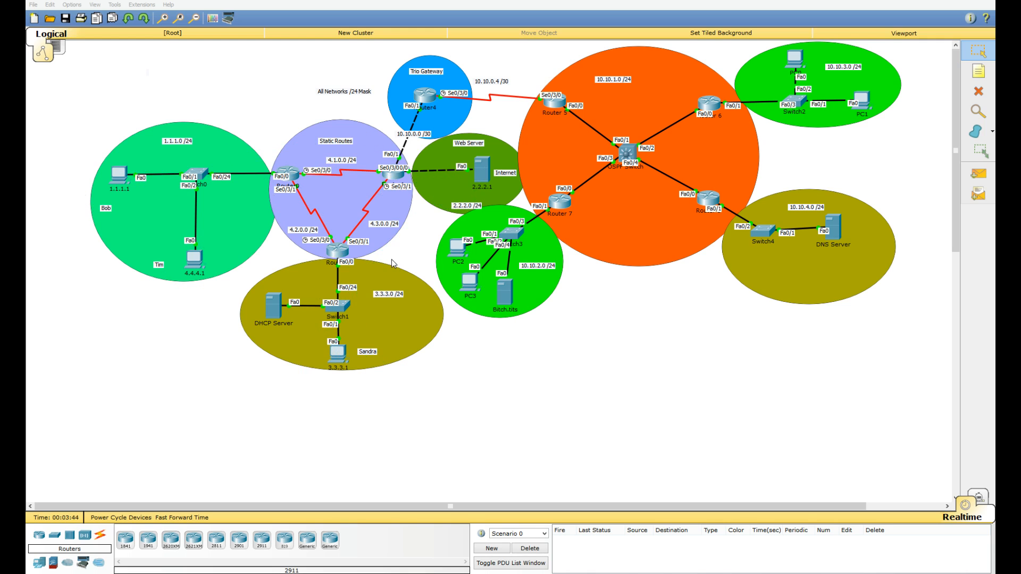
pyautogui.moveTo(548, 274)
pyautogui.mouseDown()
pyautogui.moveTo(524, 292)
pyautogui.moveTo(541, 269)
pyautogui.mouseUp()
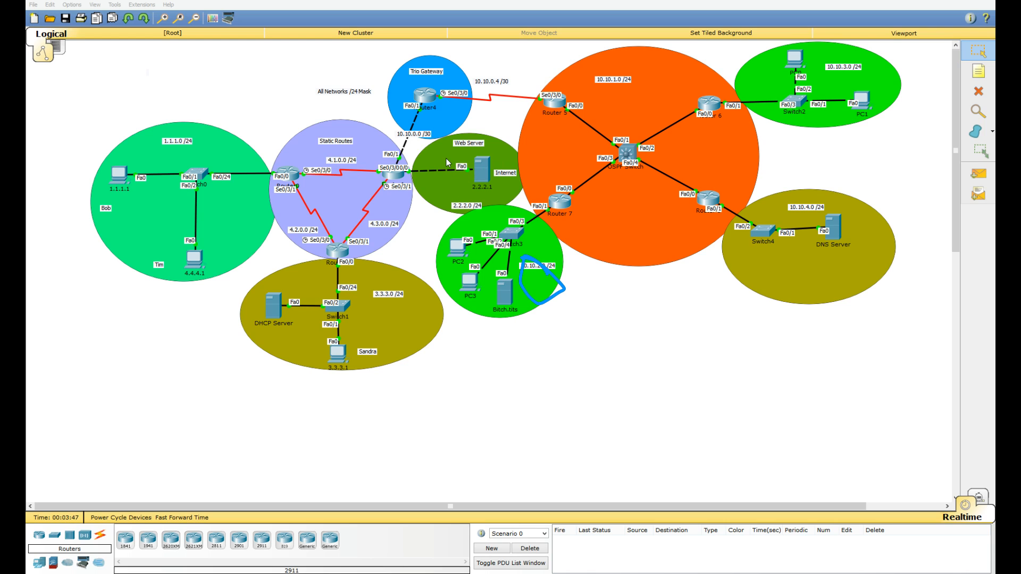
pyautogui.moveTo(147, 143); pyautogui.dragTo(70, 163)
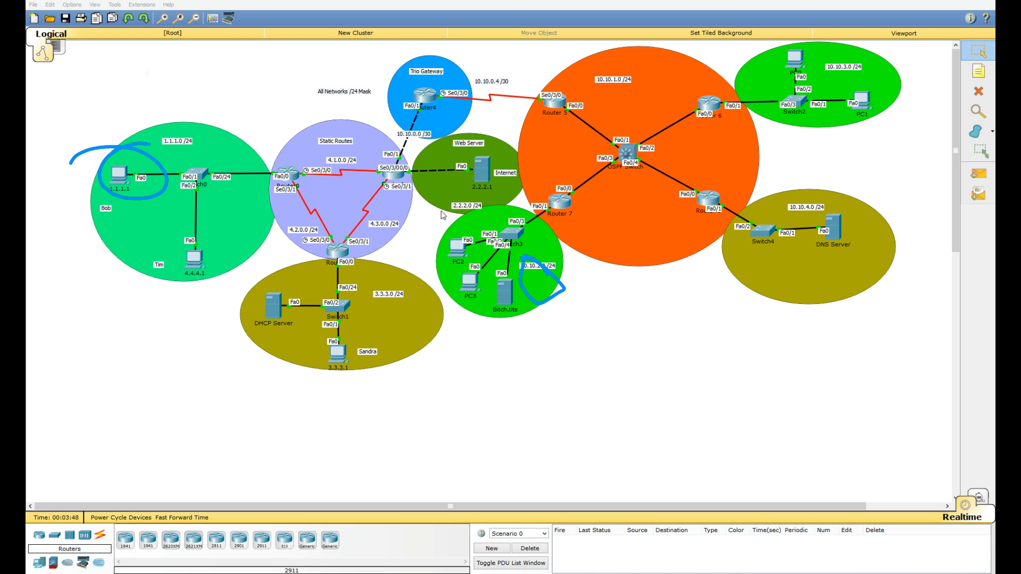
pyautogui.moveTo(849, 81)
pyautogui.mouseDown()
pyautogui.moveTo(821, 93)
pyautogui.moveTo(864, 84)
pyautogui.mouseUp()
pyautogui.moveTo(823, 41); pyautogui.dragTo(800, 53)
pyautogui.moveTo(467, 220)
pyautogui.mouseDown()
pyautogui.moveTo(433, 247)
pyautogui.moveTo(481, 241)
pyautogui.moveTo(485, 290)
pyautogui.moveTo(476, 260)
pyautogui.mouseUp()
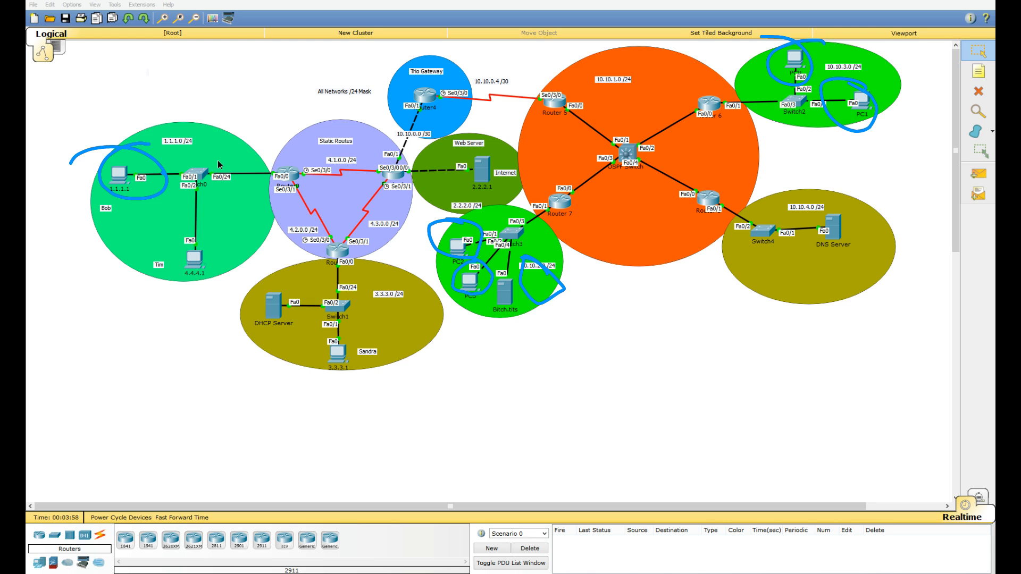
pyautogui.moveTo(164, 174)
pyautogui.mouseDown()
pyautogui.moveTo(273, 174)
pyautogui.moveTo(409, 154)
pyautogui.moveTo(418, 100)
pyautogui.moveTo(545, 94)
pyautogui.moveTo(723, 199)
pyautogui.moveTo(834, 221)
pyautogui.moveTo(638, 139)
pyautogui.moveTo(554, 197)
pyautogui.moveTo(507, 277)
pyautogui.mouseUp()
pyautogui.press('Escape')
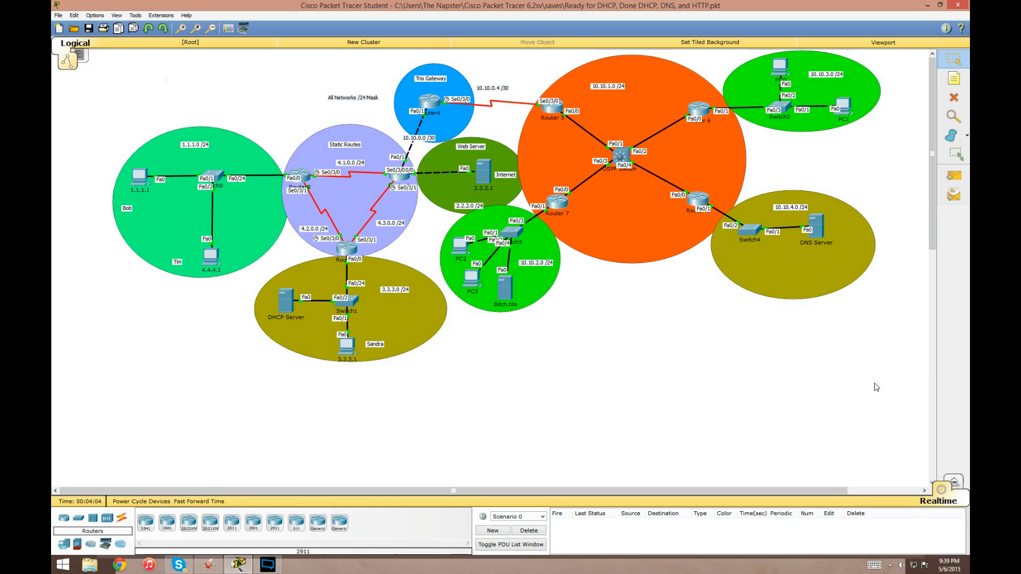
# Add a generic server to the 2.2.2.0 /24 web server network and shift the existing 2.2.2.1 server to make room
pyautogui.click(65, 543)
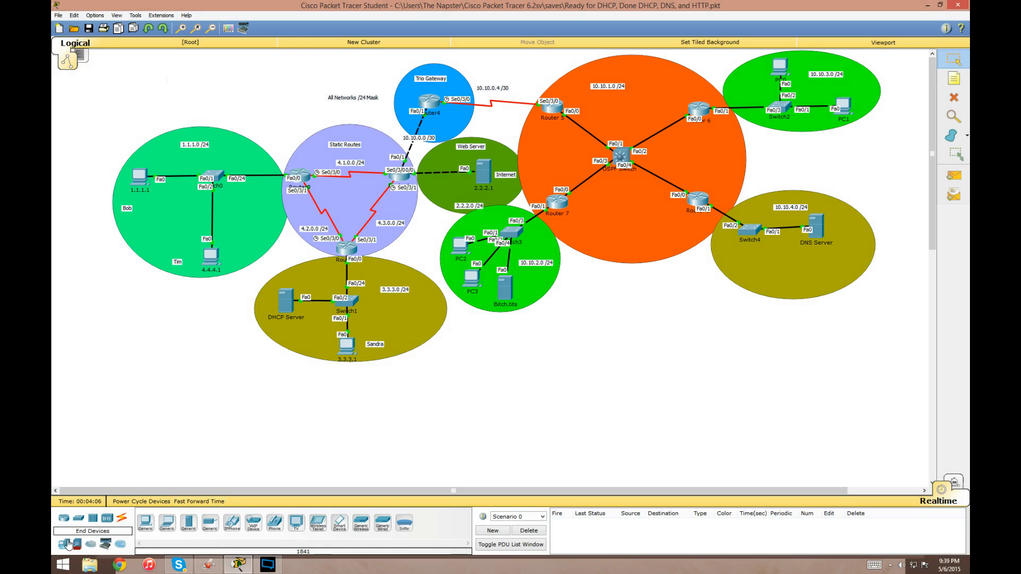
pyautogui.moveTo(189, 523); pyautogui.dragTo(485, 154)
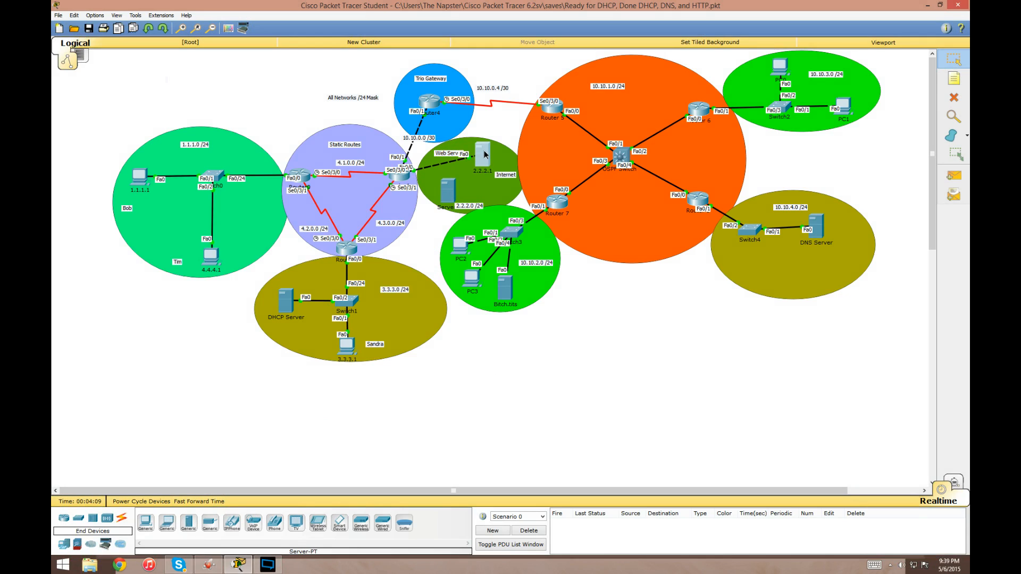
pyautogui.moveTo(449, 198); pyautogui.dragTo(462, 188)
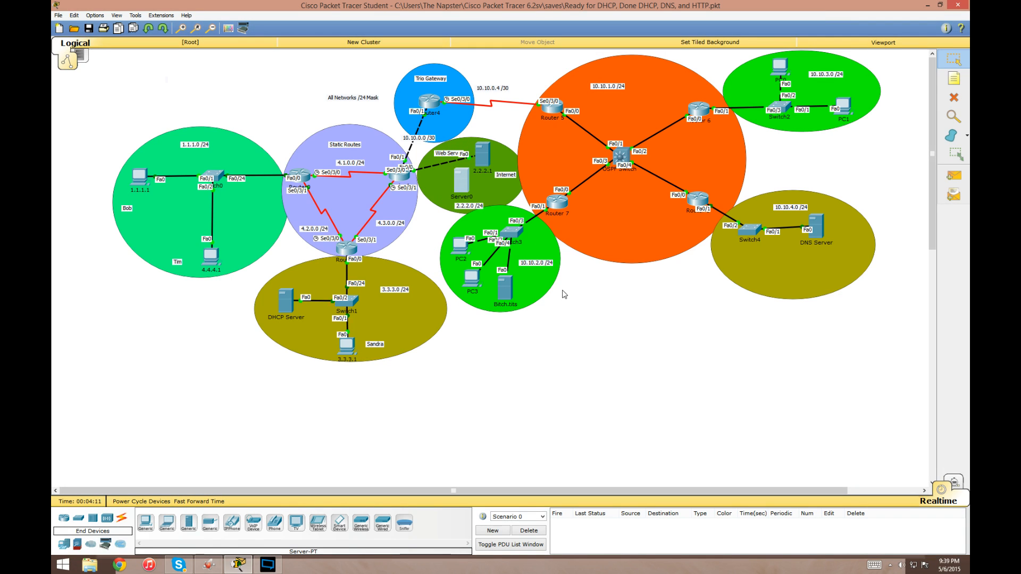
# Rearrange PC2, PC3 and the existing server in the 10.10.2.0 /24 network and add a generic server beside them
pyautogui.moveTo(460, 248)
pyautogui.mouseDown()
pyautogui.moveTo(458, 235)
pyautogui.moveTo(468, 250)
pyautogui.mouseUp()
pyautogui.moveTo(460, 242); pyautogui.dragTo(469, 227)
pyautogui.moveTo(470, 272); pyautogui.dragTo(457, 258)
pyautogui.moveTo(508, 286); pyautogui.dragTo(486, 283)
pyautogui.moveTo(188, 523); pyautogui.dragTo(517, 290)
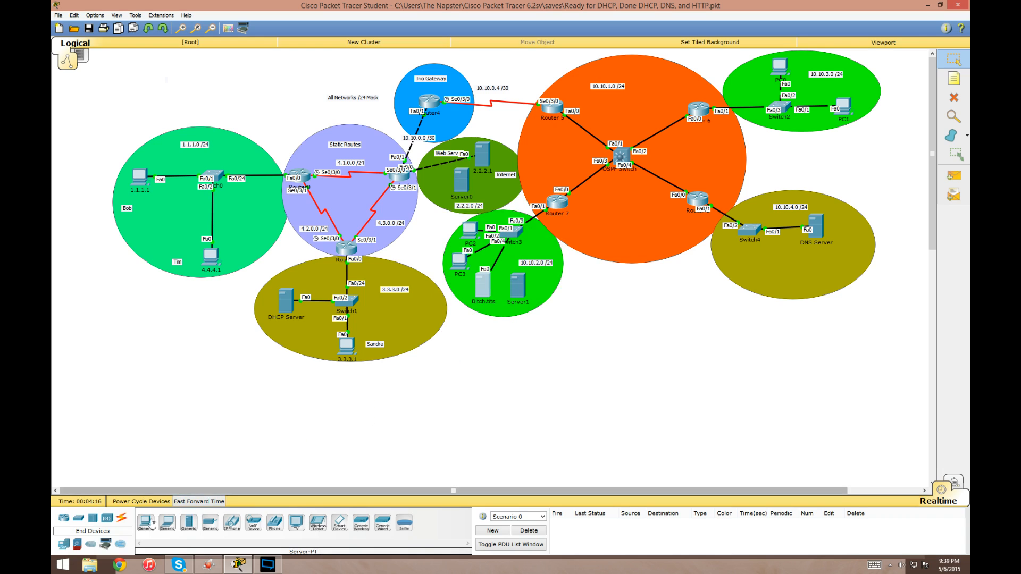
# Connect Server1 to the switch in the 10.10.2.0 /24 network using the automatically chosen connection type
pyautogui.click(122, 520)
pyautogui.click(145, 523)
pyautogui.click(517, 285)
pyautogui.click(511, 232)
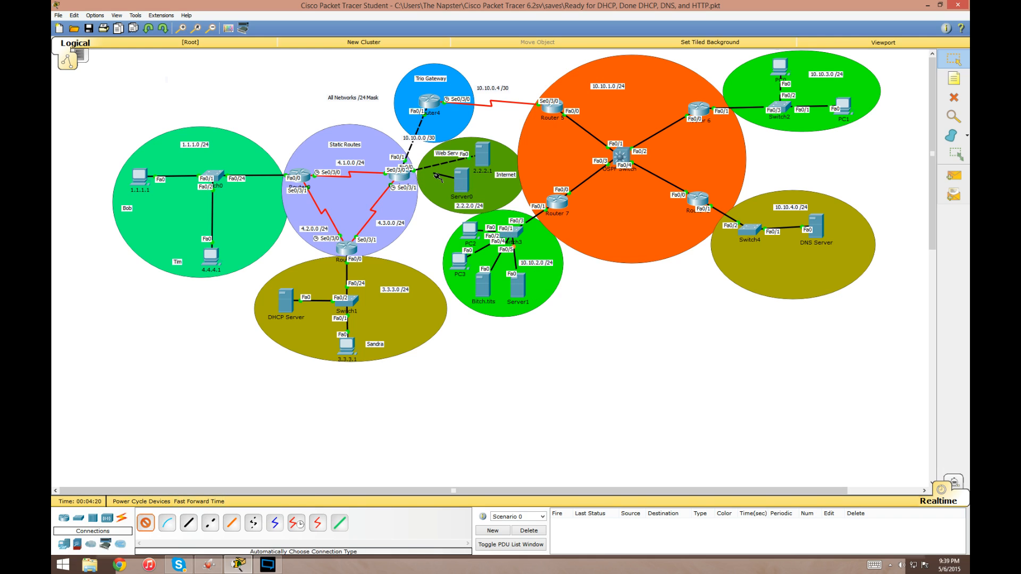
# Try to connect Server0 to the static-routes router next to the web server network with an automatically chosen cable
pyautogui.click(407, 179)
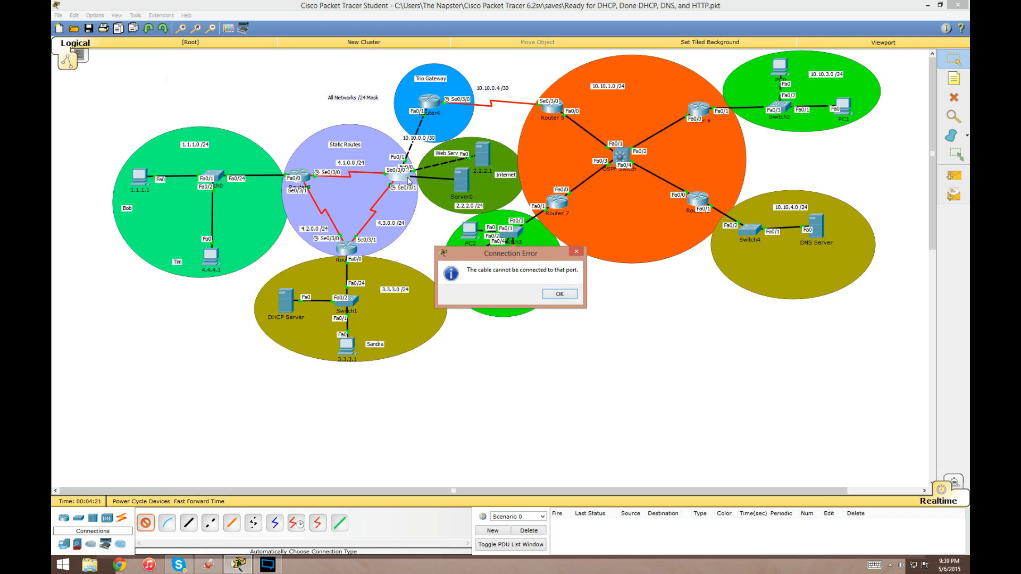
pyautogui.click(559, 294)
pyautogui.press('Escape')
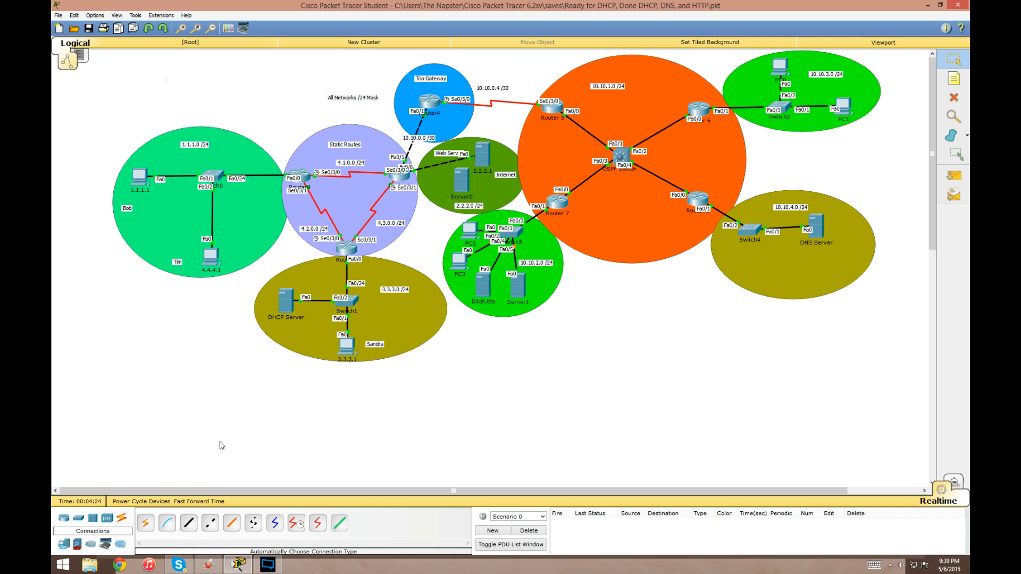
# Move Server0 into the 3.3.3.0 /24 network and connect it to Switch1 with an automatically chosen cable
pyautogui.moveTo(466, 188); pyautogui.dragTo(419, 320)
pyautogui.click(145, 522)
pyautogui.click(415, 314)
pyautogui.click(351, 312)
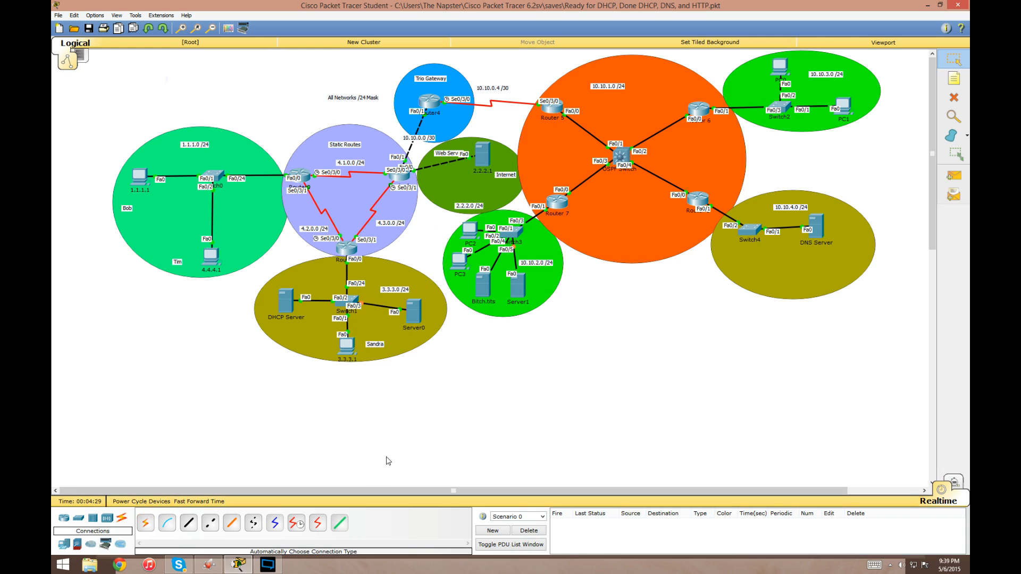
# Open Server0's settings and move the 2.2.2.1 server back to the middle of the web server network
pyautogui.click(414, 314)
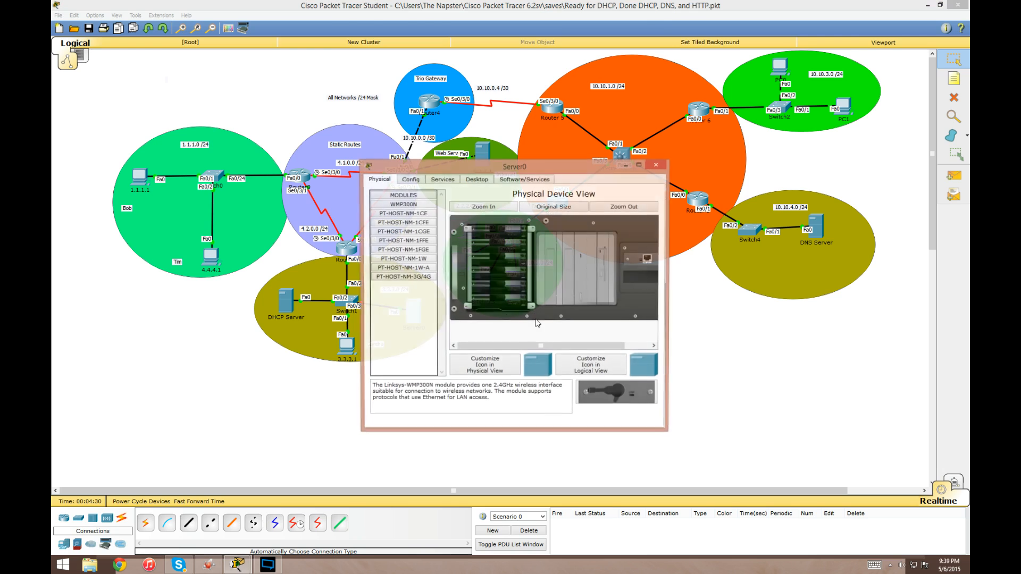
pyautogui.moveTo(489, 169); pyautogui.dragTo(649, 184)
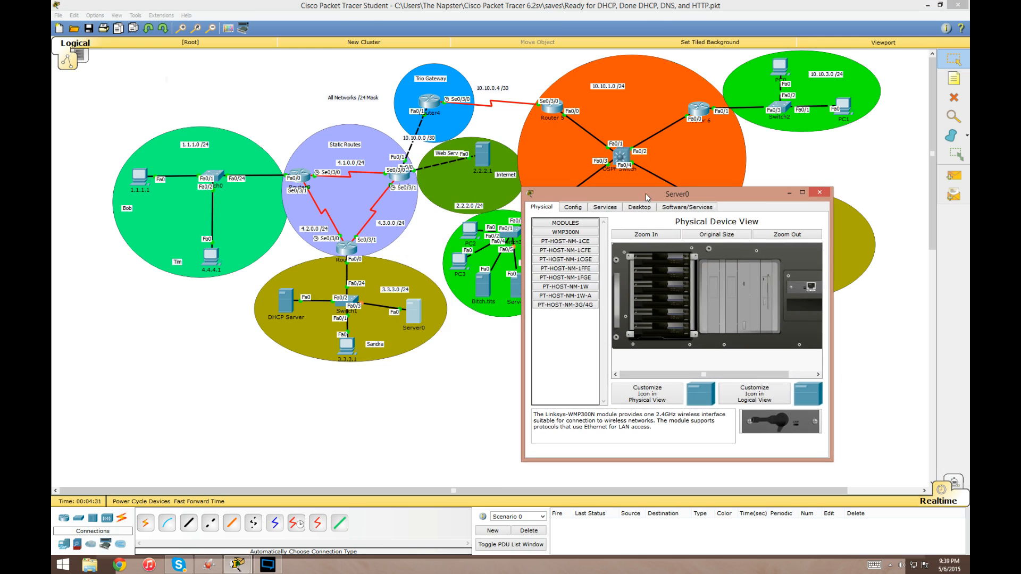
pyautogui.click(511, 182)
pyautogui.moveTo(474, 175); pyautogui.dragTo(471, 177)
pyautogui.hotkey('alt', 'Tab')
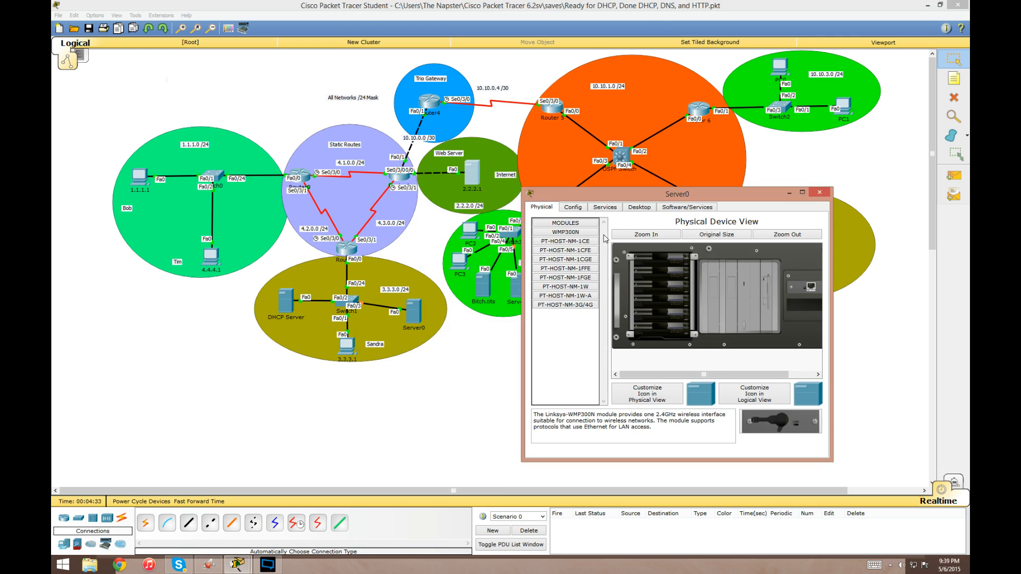
# Try DHCP addressing on Server0's FastEthernet0, switch it to Static, and nudge the server within the 3.3.3.0 /24 network
pyautogui.click(630, 207)
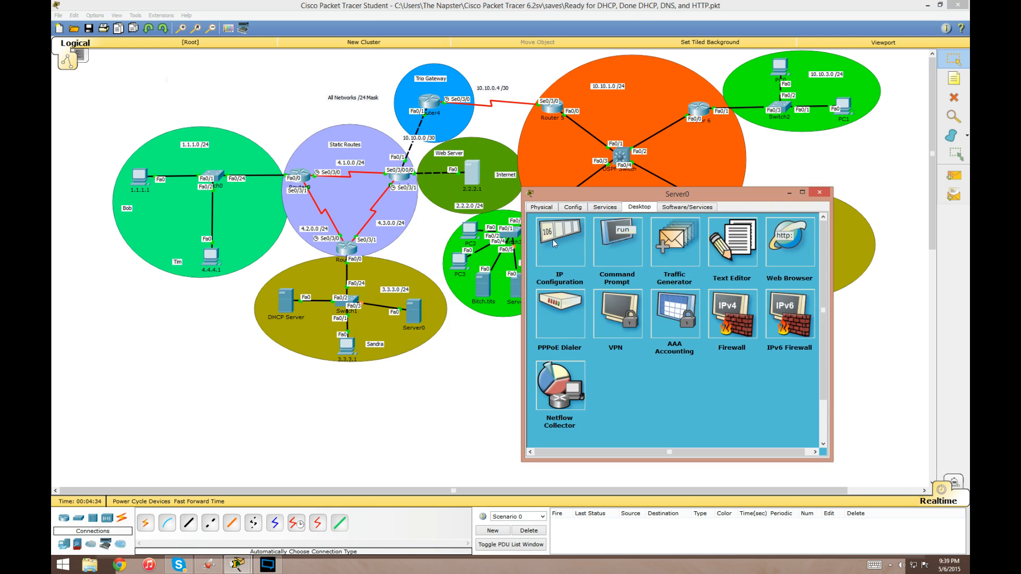
pyautogui.click(555, 244)
pyautogui.click(558, 273)
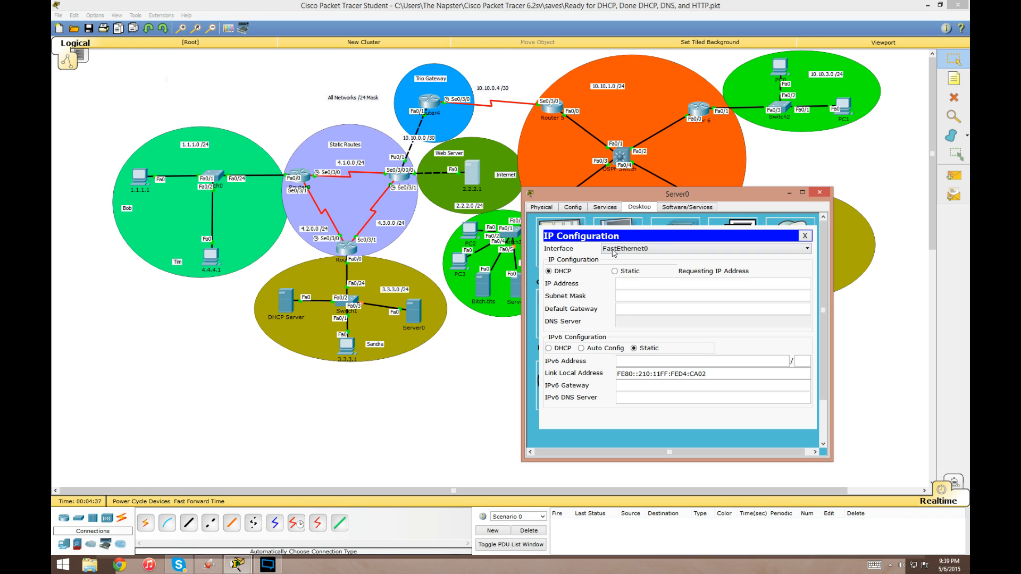
pyautogui.click(628, 271)
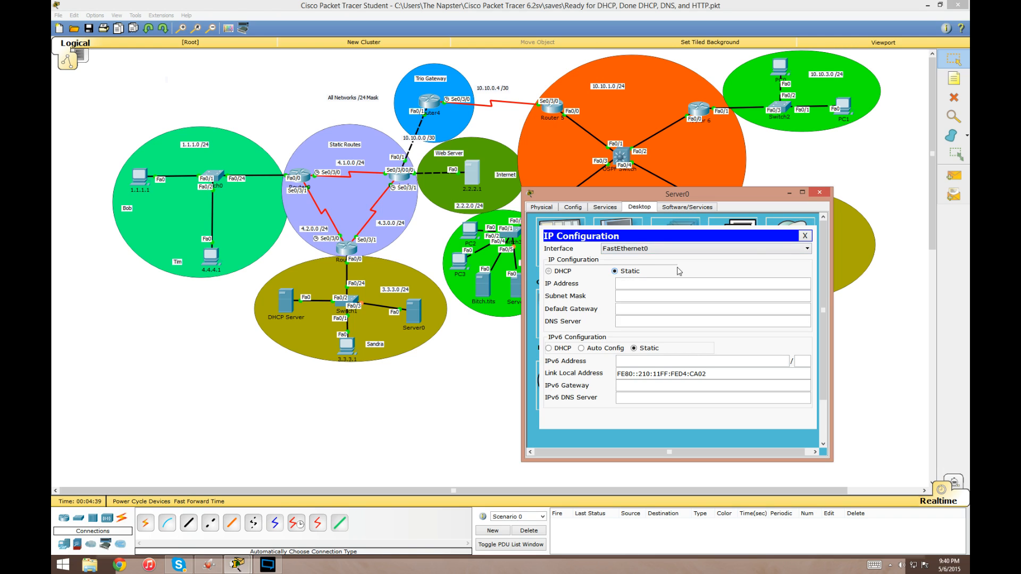
pyautogui.click(819, 193)
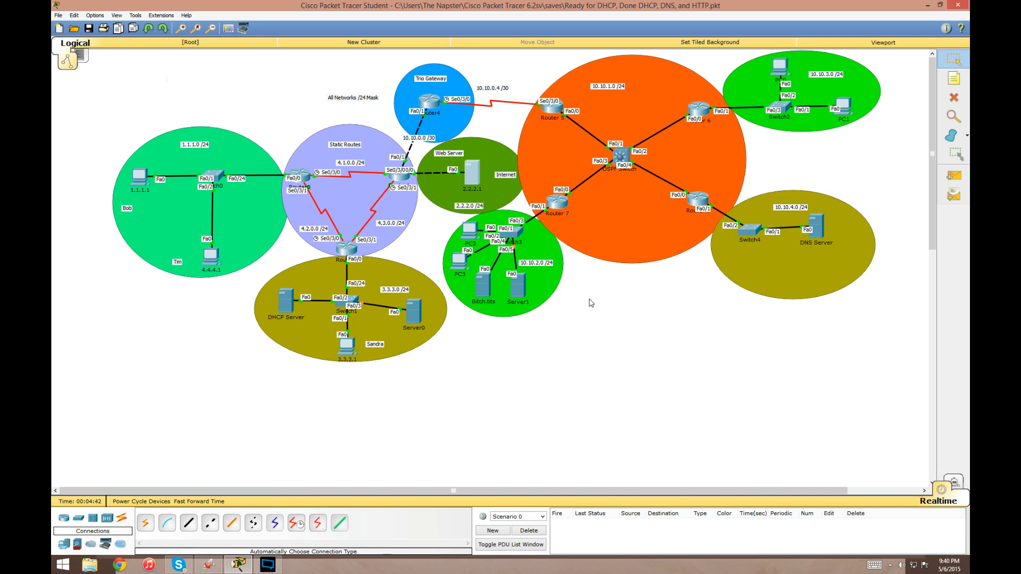
pyautogui.moveTo(410, 322); pyautogui.dragTo(415, 313)
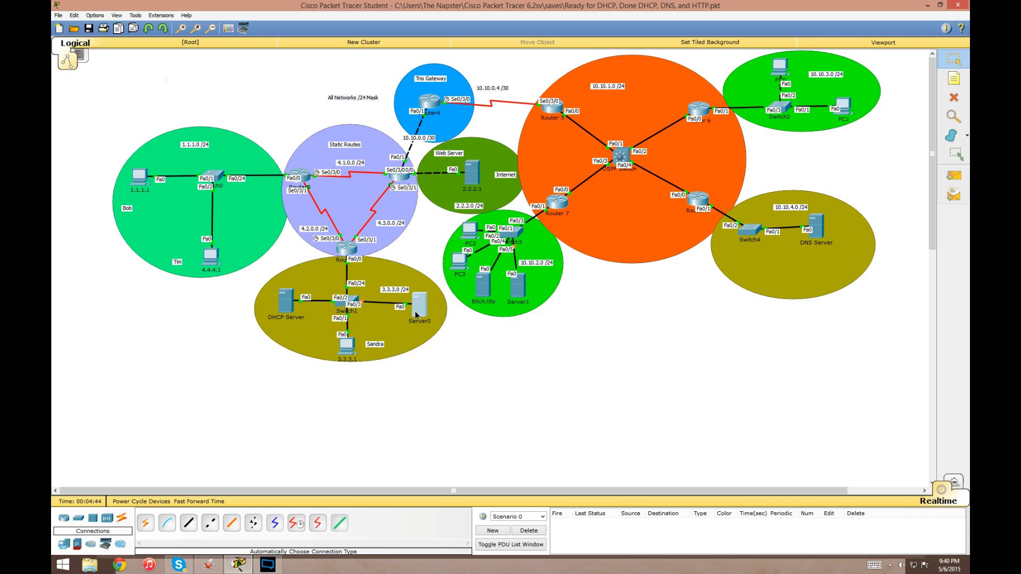
pyautogui.moveTo(424, 329)
# Set Server1's FastEthernet0 IP configuration to DHCP
pyautogui.click(523, 291)
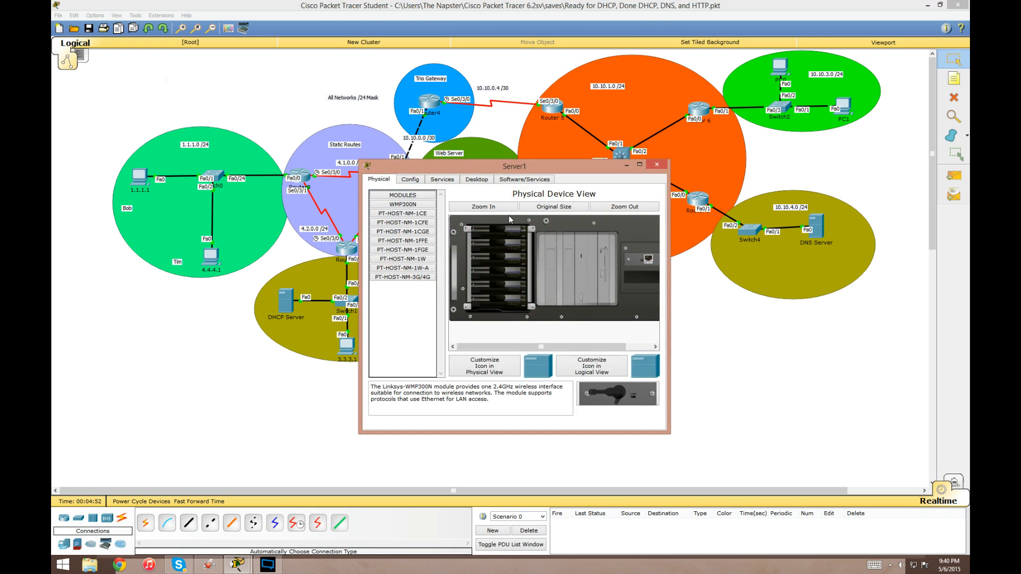
pyautogui.click(481, 181)
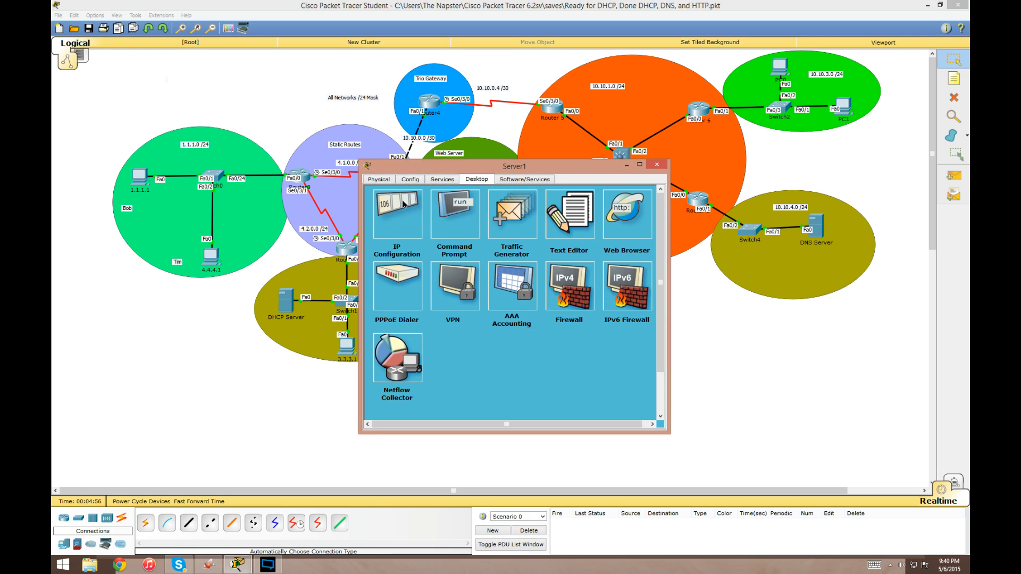
pyautogui.click(404, 204)
pyautogui.click(385, 243)
pyautogui.moveTo(495, 169); pyautogui.dragTo(215, 128)
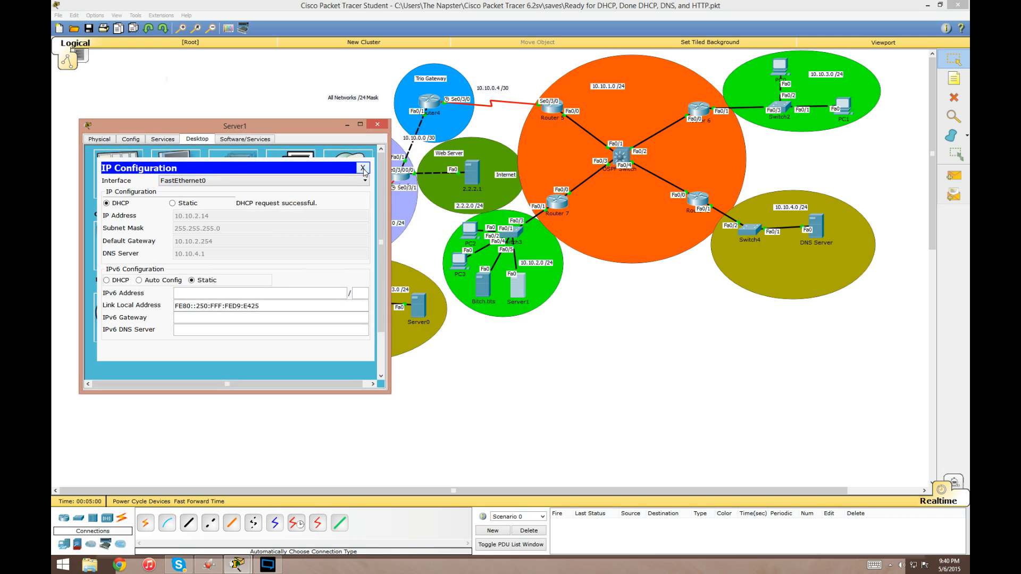
pyautogui.click(363, 168)
# Set the domain name of Server1's EMAIL service to bitch.tits
pyautogui.click(160, 140)
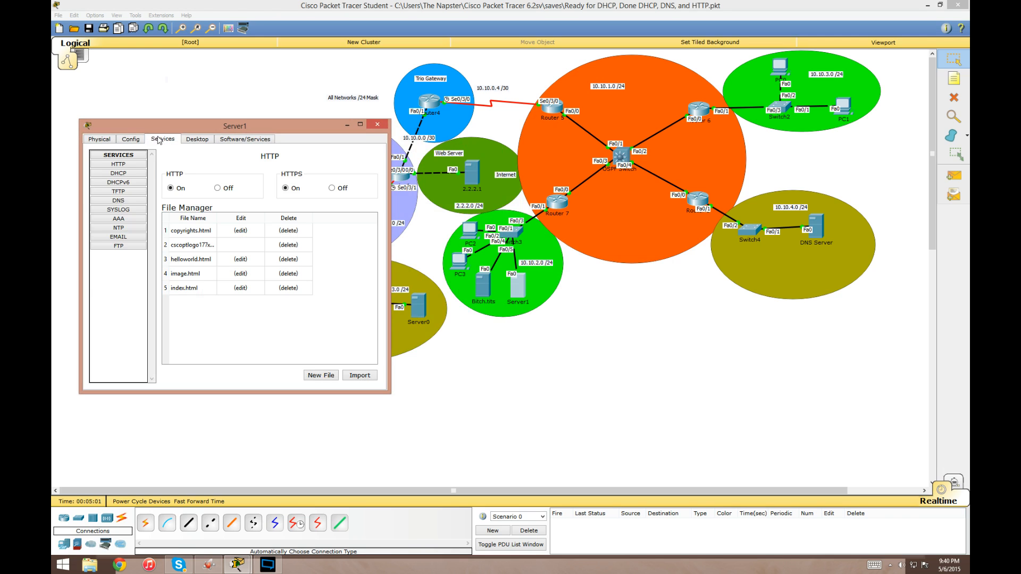
pyautogui.click(129, 238)
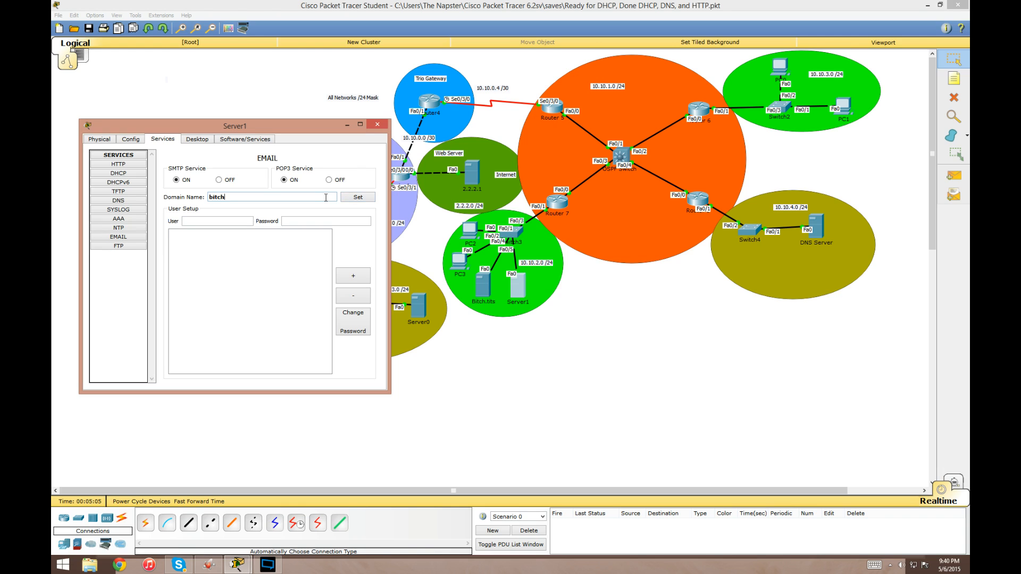
pyautogui.click(357, 197)
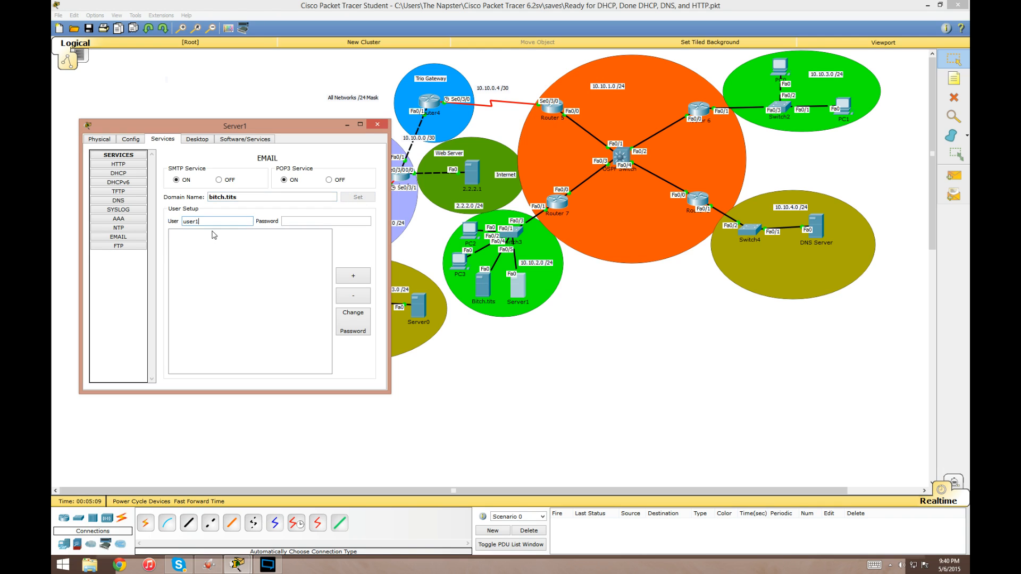
# Add the mail accounts user1 and user2 to the email service, entering the account password for each
pyautogui.press('Tab')
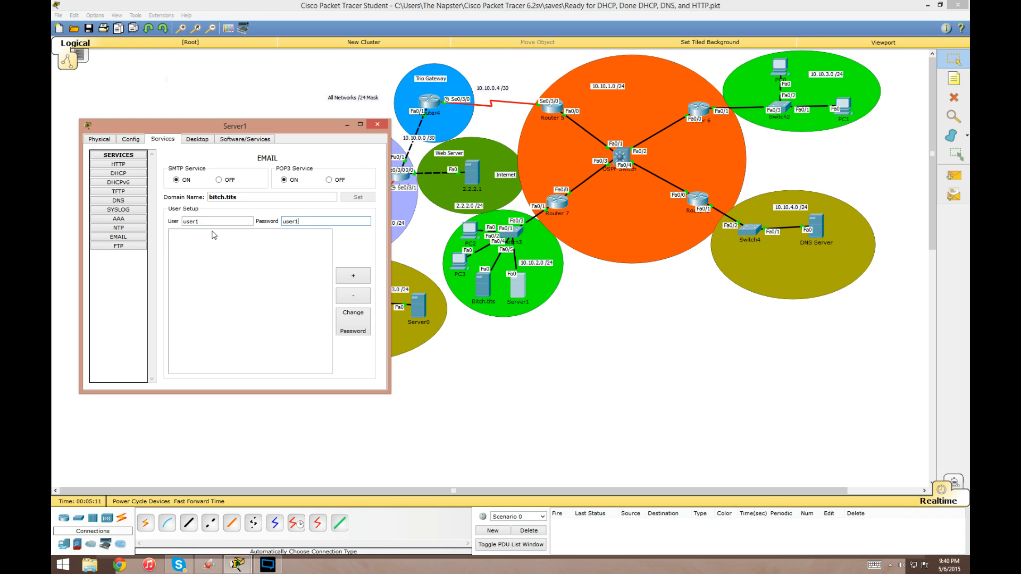
pyautogui.click(353, 275)
pyautogui.click(197, 220)
pyautogui.write('user2')
pyautogui.press('Tab')
pyautogui.press('Tab')
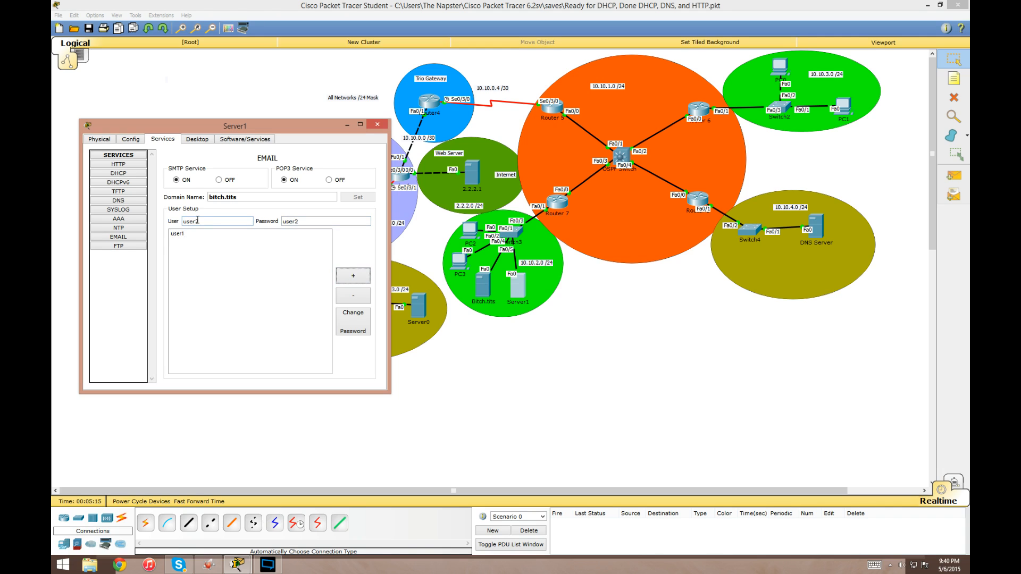
pyautogui.press('space')
# Add the mail account user3 to the email service with its account password
pyautogui.click(197, 220)
pyautogui.write('user3')
pyautogui.press('Tab')
pyautogui.press('Tab')
pyautogui.press('space')
# Change Server1's display name to Email BT and close its settings
pyautogui.click(131, 138)
pyautogui.write('Email BT')
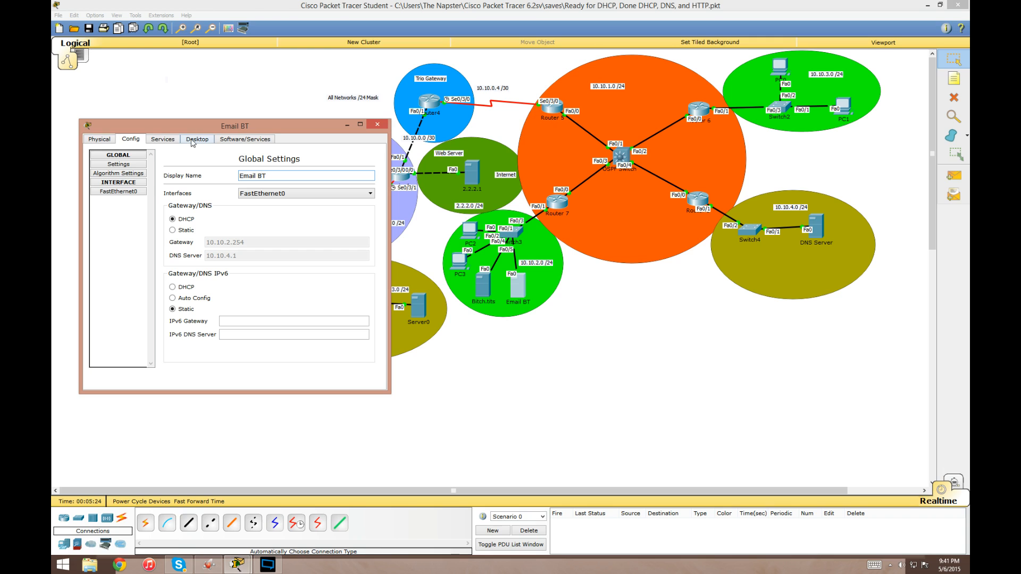
pyautogui.click(378, 126)
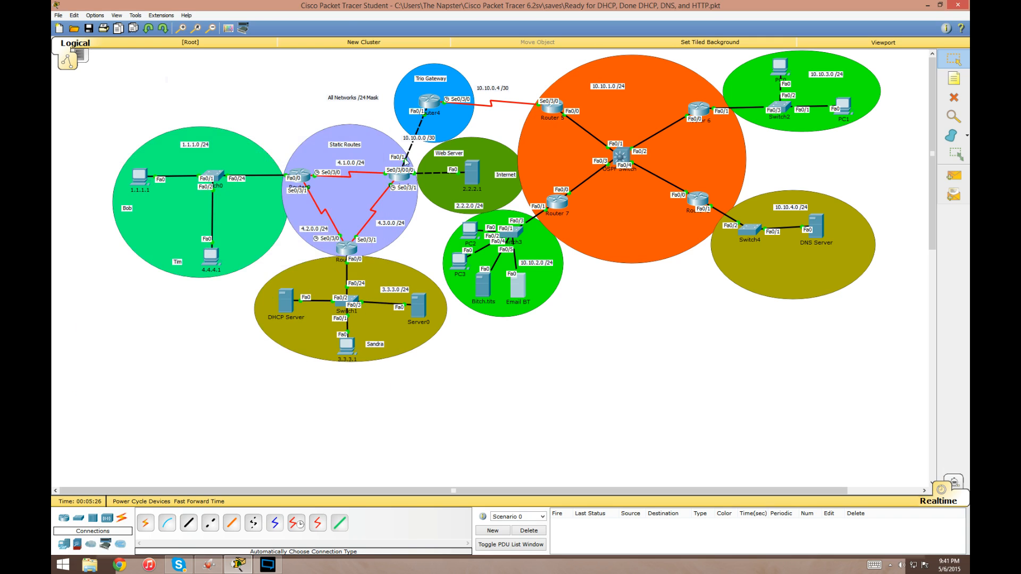
# Switch Server0's FastEthernet0 IPv4 configuration to DHCP and close the IP configuration
pyautogui.click(419, 307)
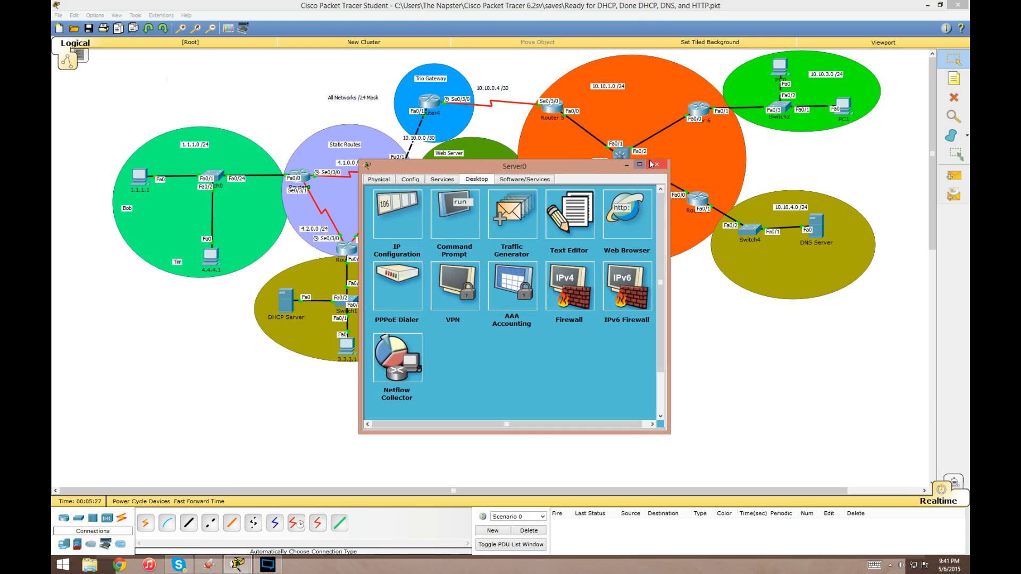
pyautogui.click(398, 216)
pyautogui.click(401, 246)
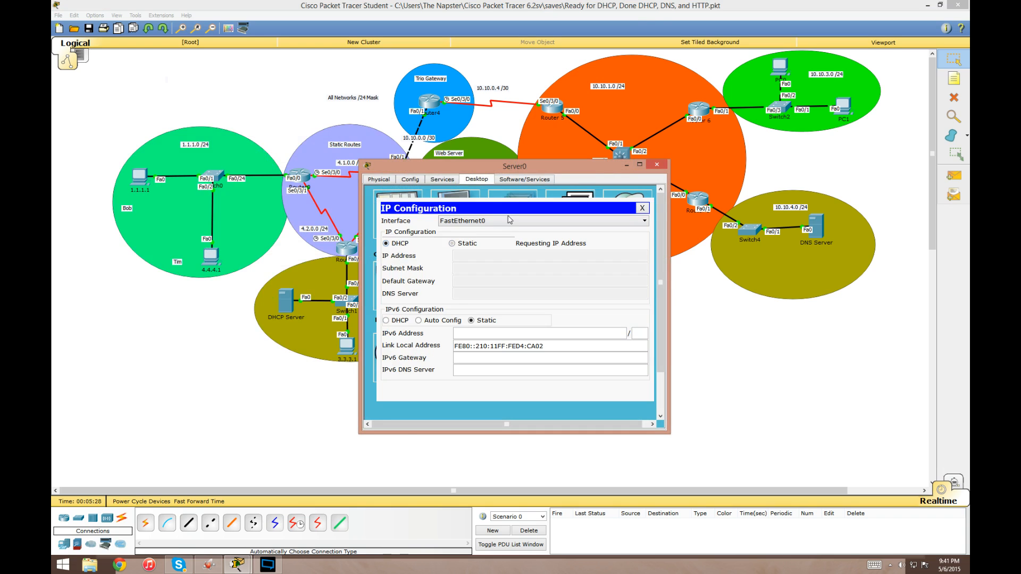
pyautogui.moveTo(492, 168); pyautogui.dragTo(572, 133)
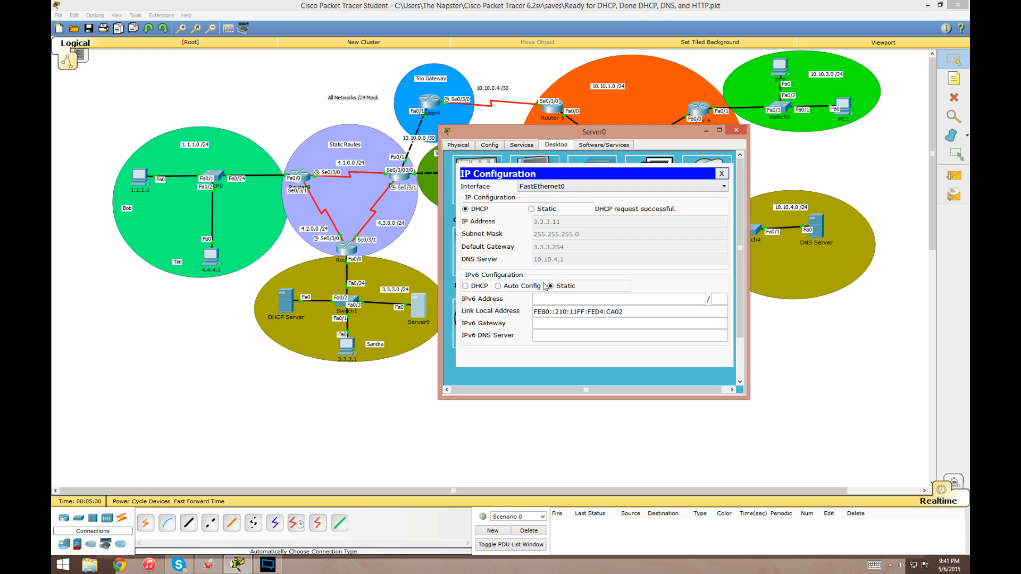
pyautogui.click(721, 173)
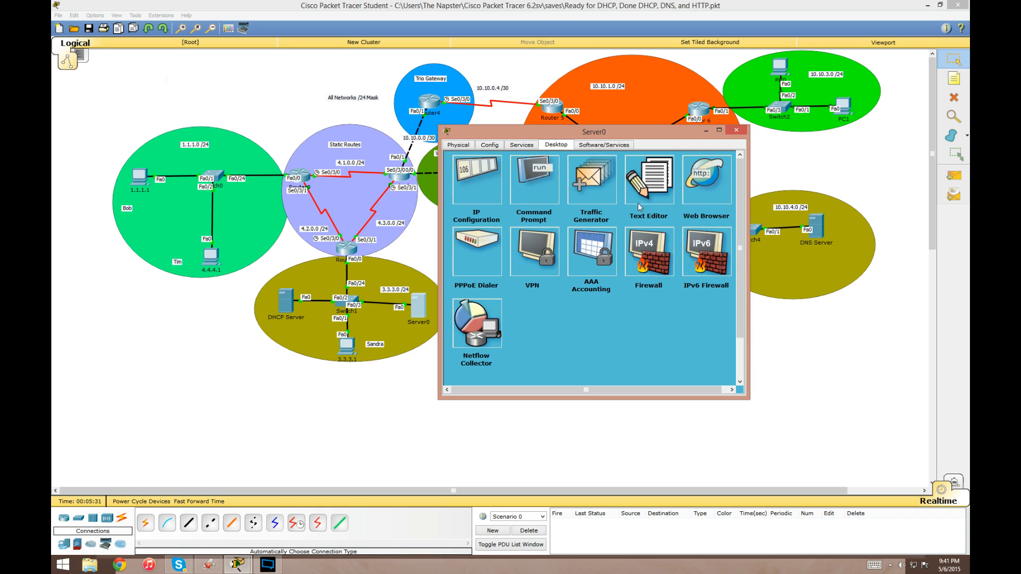
# Set the domain name of Server0's EMAIL service to test.com
pyautogui.click(518, 145)
pyautogui.click(478, 242)
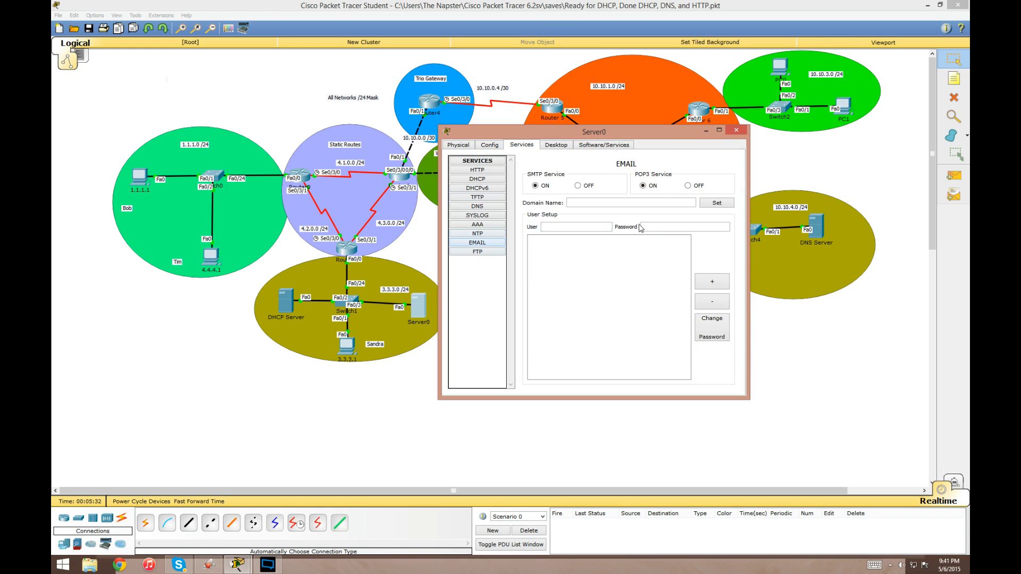
pyautogui.write('test.com')
pyautogui.press('Tab')
pyautogui.press('Tab')
# Add the mail account user1 with its account password to Server0's EMAIL service
pyautogui.write('user1')
pyautogui.press('Tab')
pyautogui.press('Tab')
pyautogui.press('Tab')
pyautogui.press('Return')
# Add the mail account user2 with its account password to Server0's EMAIL service
pyautogui.hotkey('shift', 'Tab')
pyautogui.hotkey('shift', 'Tab')
pyautogui.hotkey('shift', 'Tab')
pyautogui.write('user2')
pyautogui.press('Tab')
pyautogui.press('Tab')
pyautogui.press('Tab')
pyautogui.press('Return')
# Add the mail account user3 with its account password to Server0's EMAIL service and close the server's settings
pyautogui.hotkey('shift', 'Tab')
pyautogui.hotkey('shift', 'Tab')
pyautogui.hotkey('shift', 'Tab')
pyautogui.write('user3')
pyautogui.press('Tab')
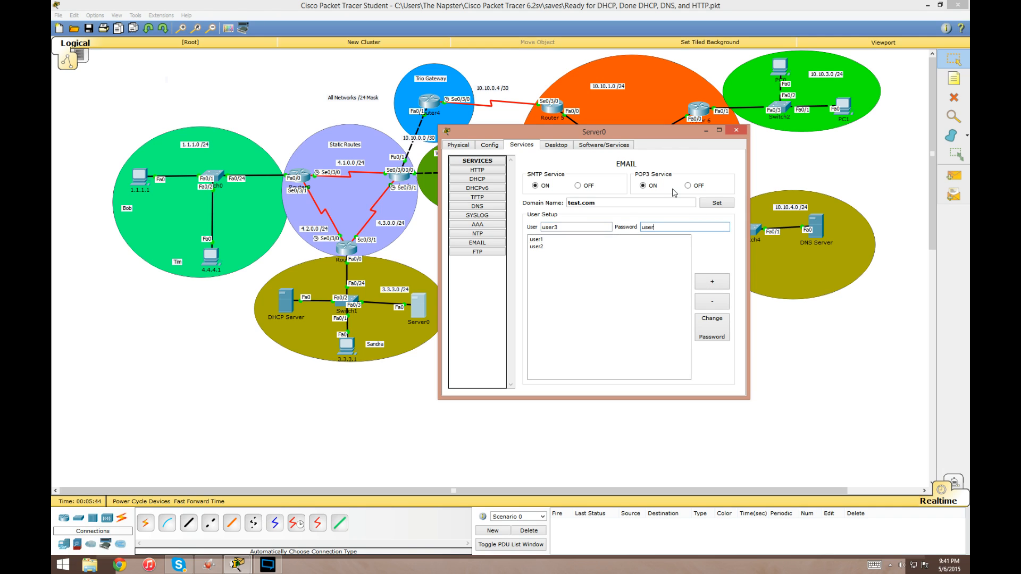
pyautogui.write('user3')
pyautogui.press('Tab')
pyautogui.press('Tab')
pyautogui.press('Return')
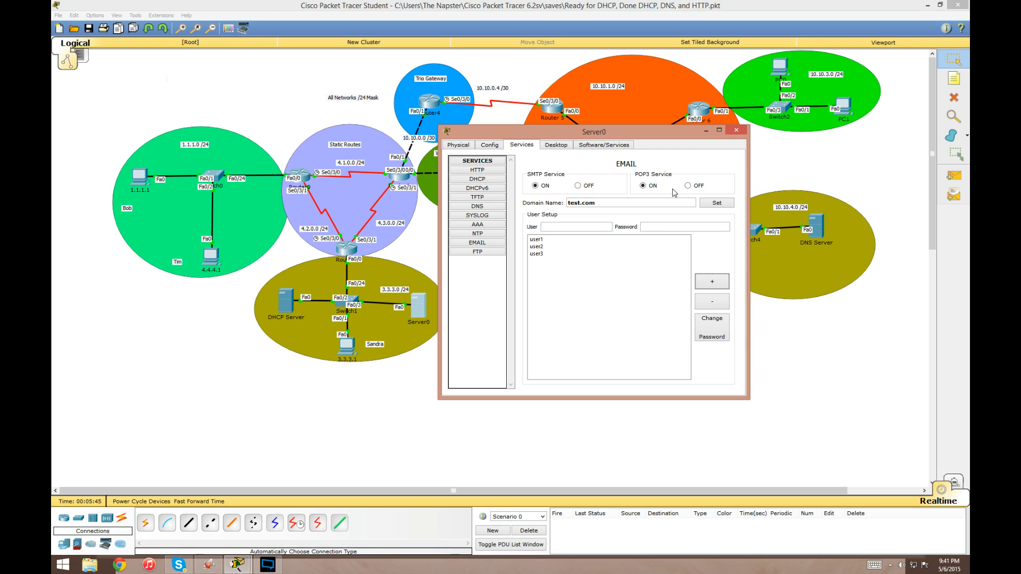
pyautogui.click(737, 131)
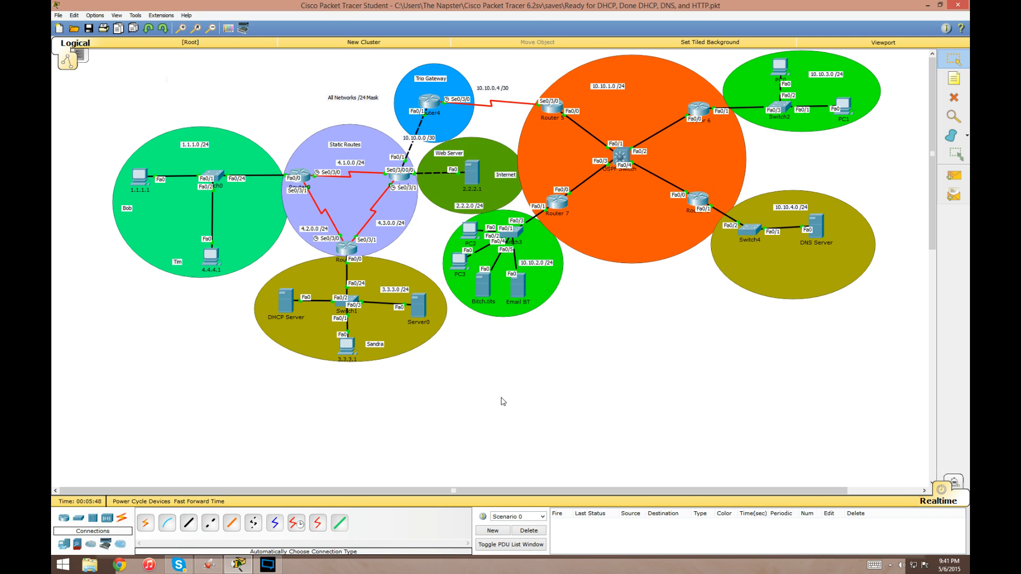
# Change Server0's display name to Email T and close its settings
pyautogui.click(419, 309)
pyautogui.click(410, 181)
pyautogui.moveTo(551, 216); pyautogui.dragTo(450, 183)
pyautogui.write('Email T')
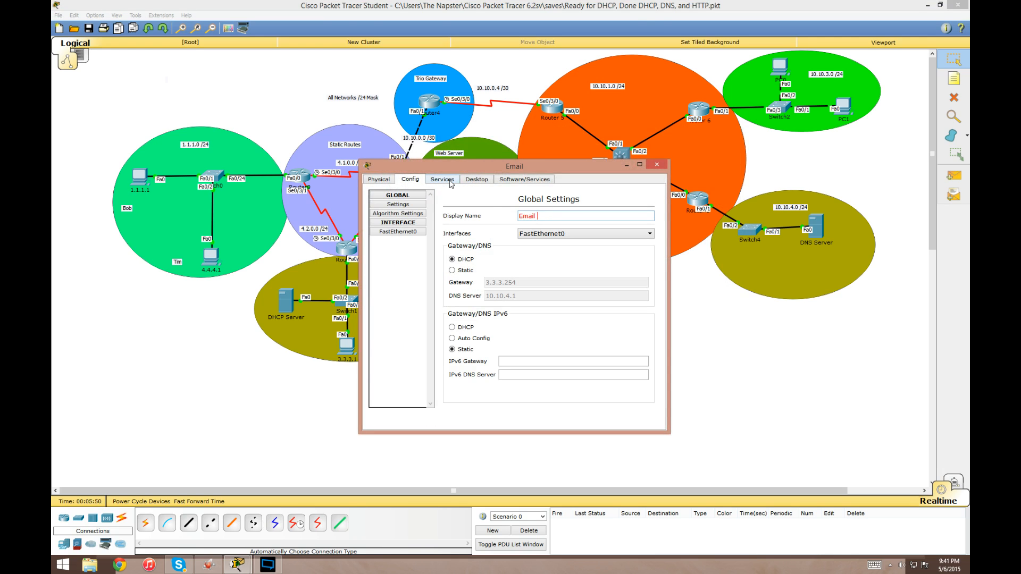
pyautogui.click(656, 165)
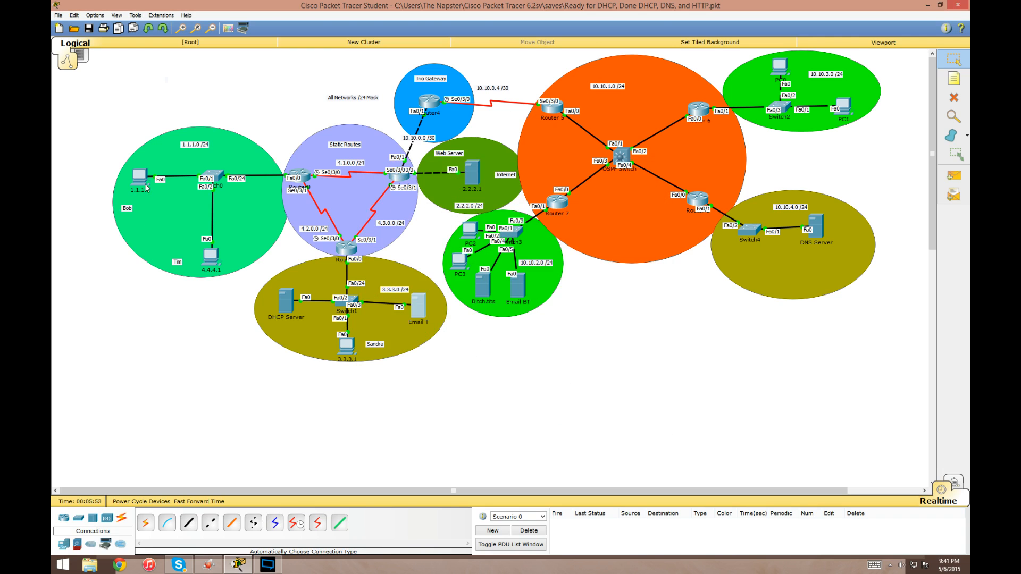
# In the mail configuration of PC 1.1.1.1, enter the name User1 and the user's test.com email address
pyautogui.click(141, 178)
pyautogui.click(442, 181)
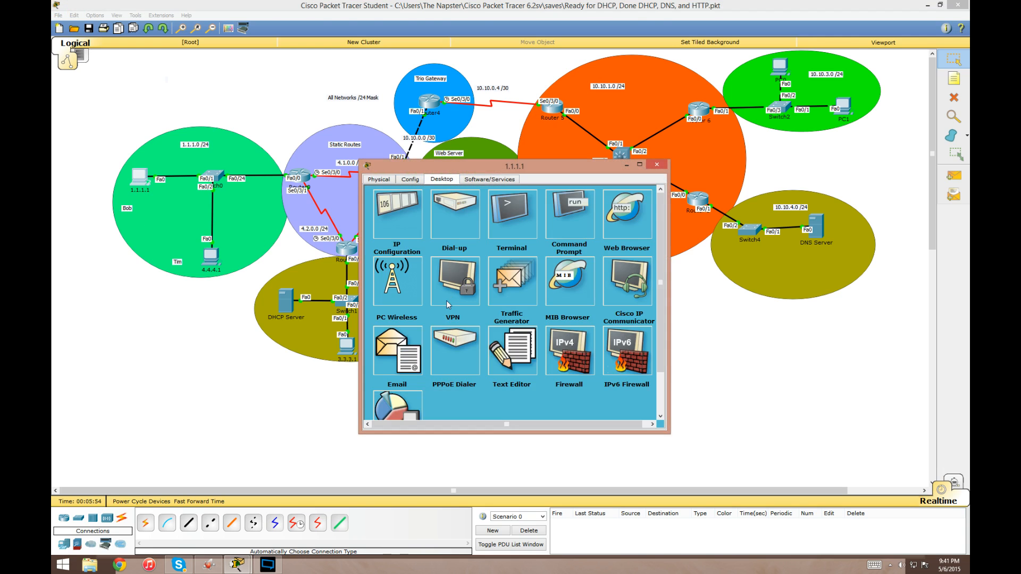
pyautogui.click(390, 354)
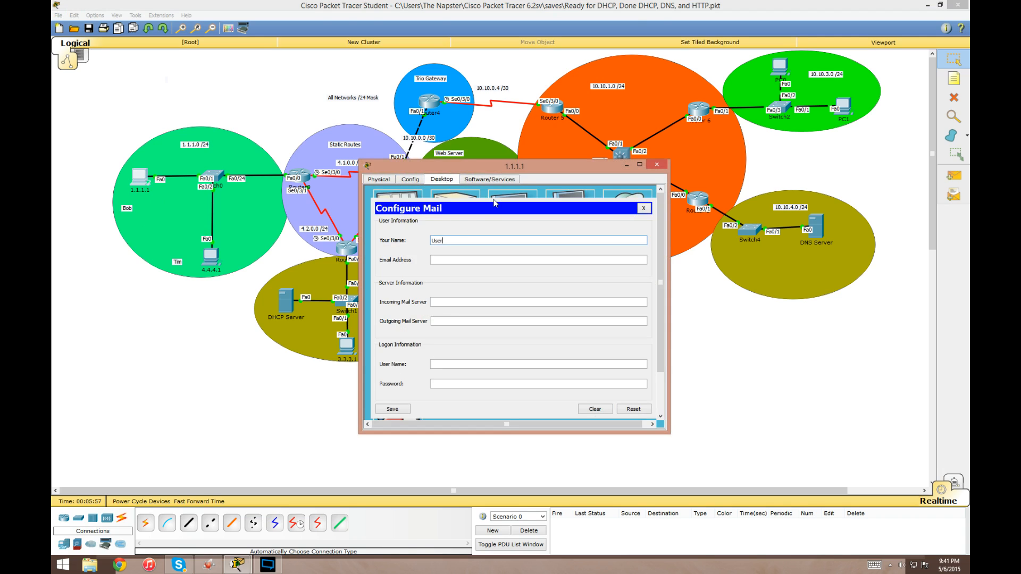
pyautogui.press('Tab')
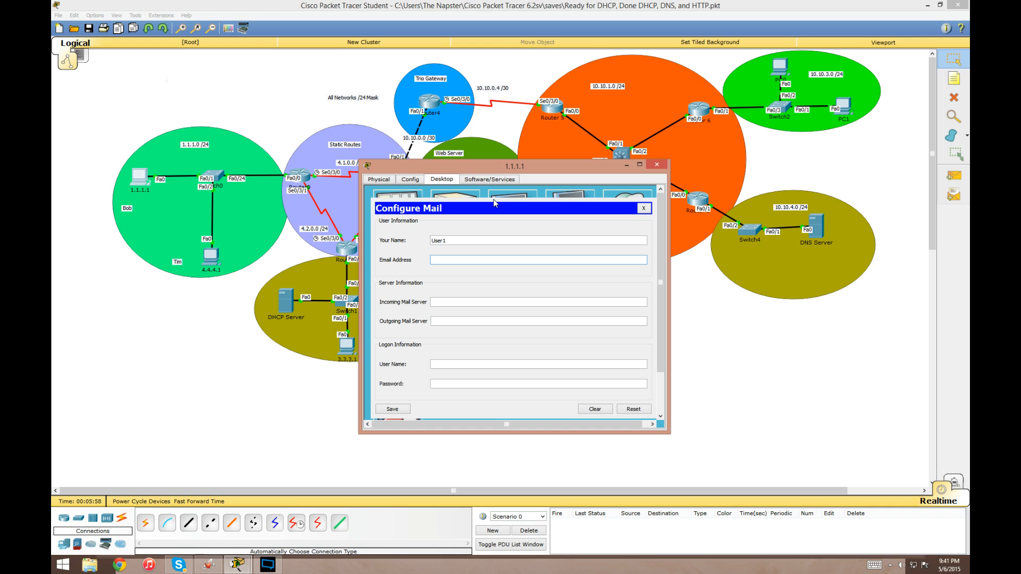
pyautogui.write('user1@test.com')
pyautogui.press('Tab')
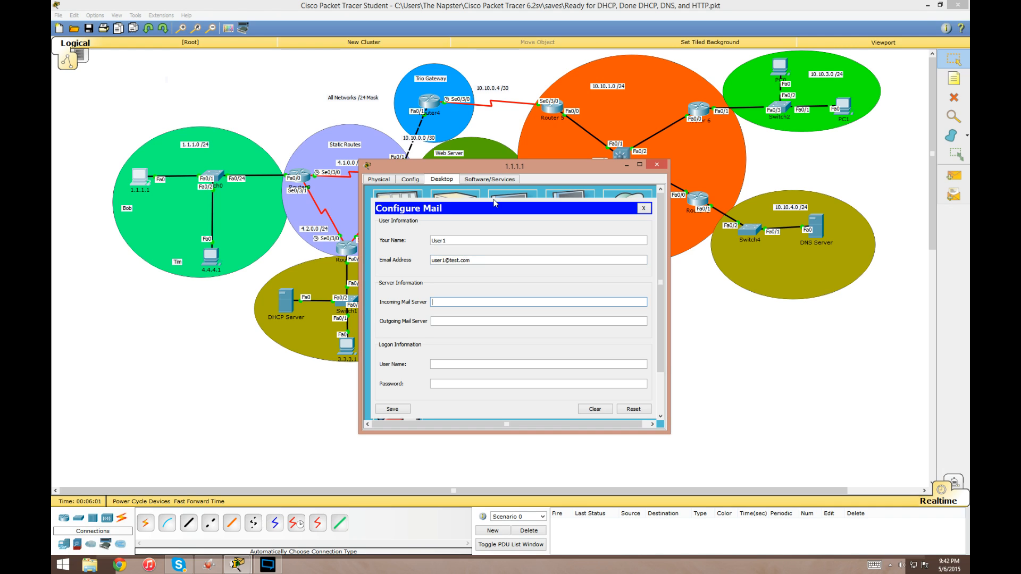
# Set both the incoming and outgoing mail server of PC 1.1.1.1 to 3.3.3.11
pyautogui.moveTo(488, 176); pyautogui.dragTo(663, 153)
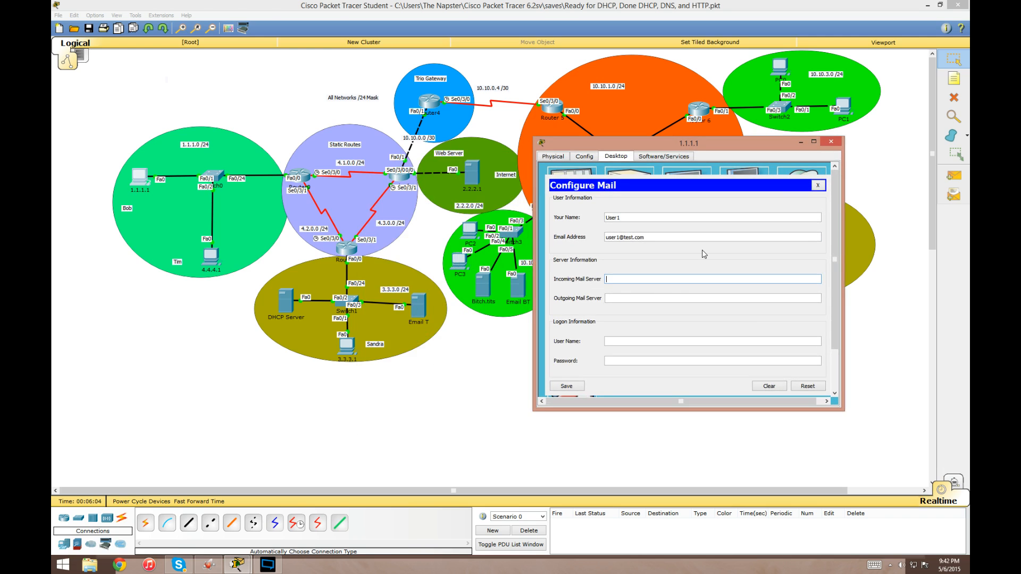
pyautogui.write('3.3.3.11')
pyautogui.press('Tab')
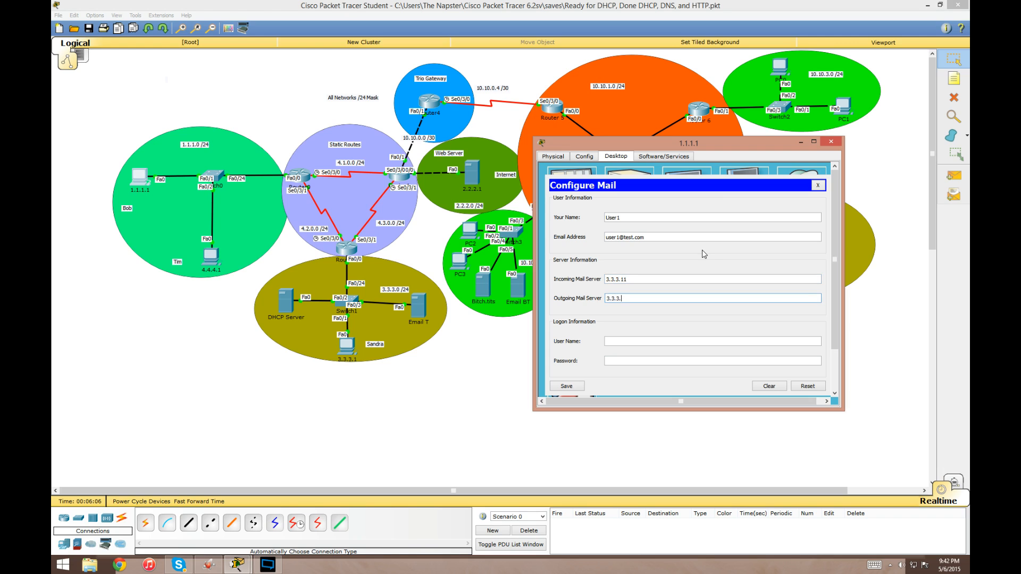
# Save the mail logon user1 with its account password on PC 1.1.1.1, and test it by receiving mail
pyautogui.click(619, 341)
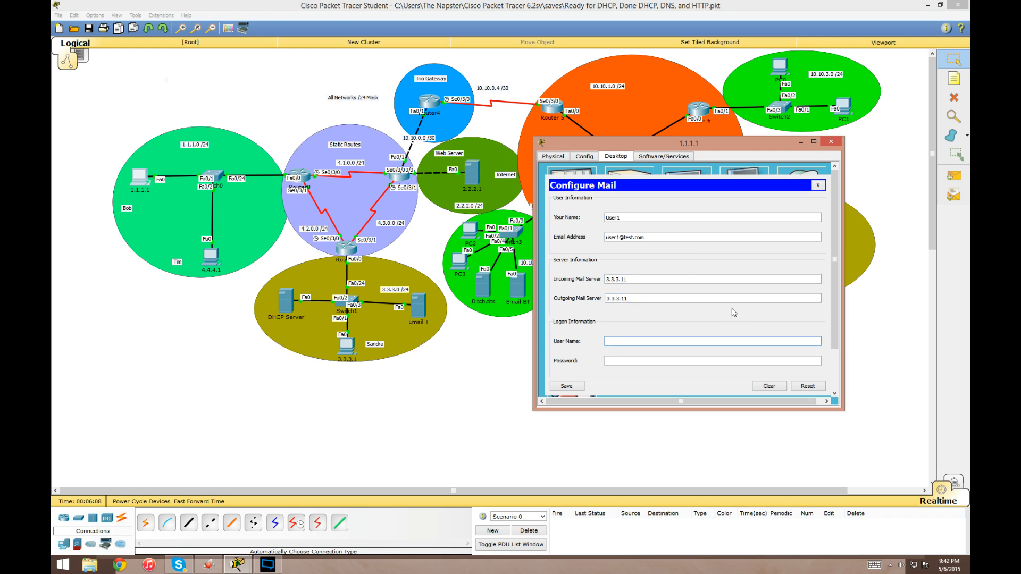
pyautogui.write('us')
pyautogui.press('Tab')
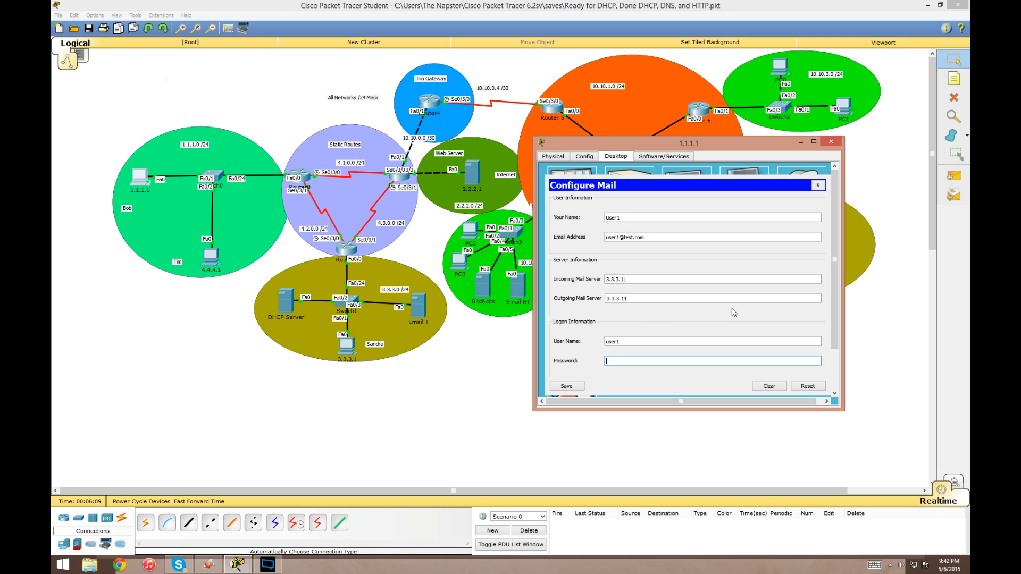
pyautogui.click(566, 386)
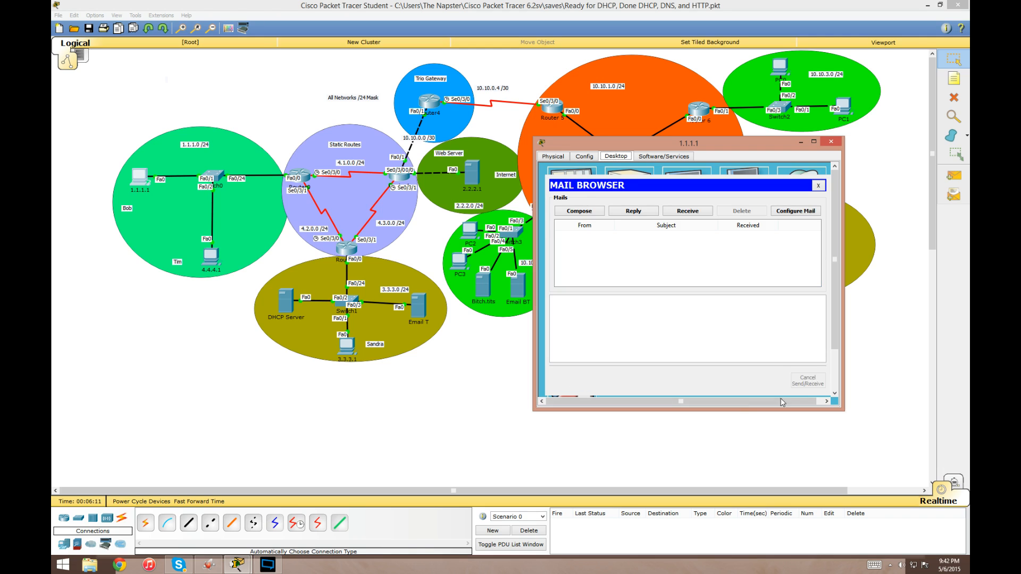
pyautogui.click(698, 211)
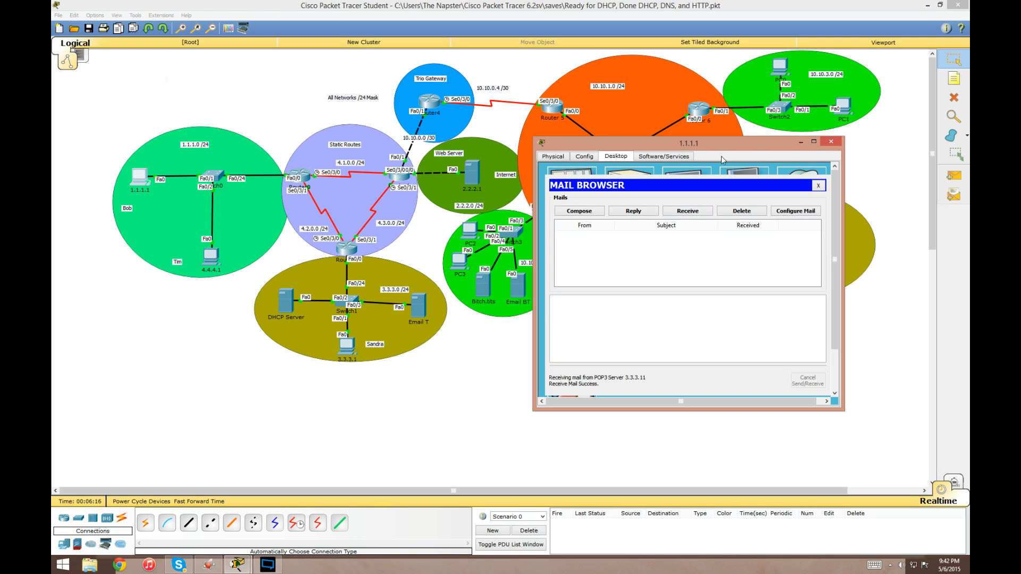
pyautogui.click(831, 142)
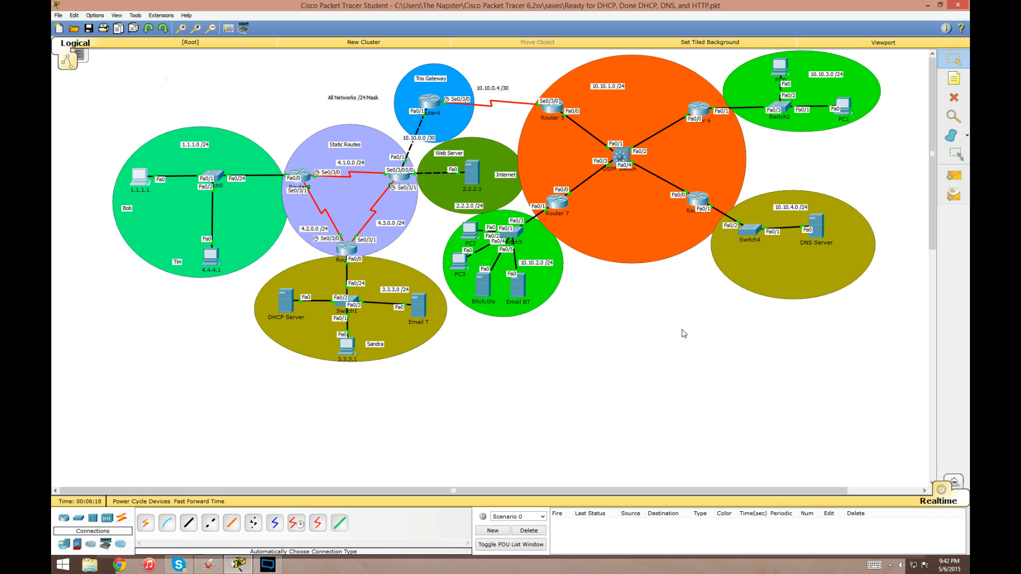
# Add an A record for test.com with address 3.3.3.11 to the DNS Server's DNS service
pyautogui.click(814, 230)
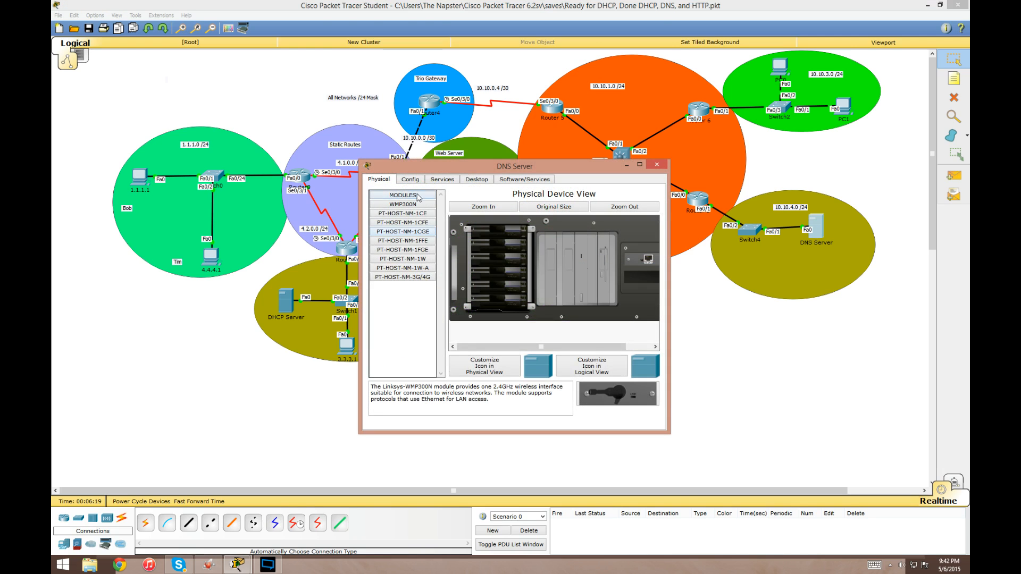
pyautogui.click(449, 180)
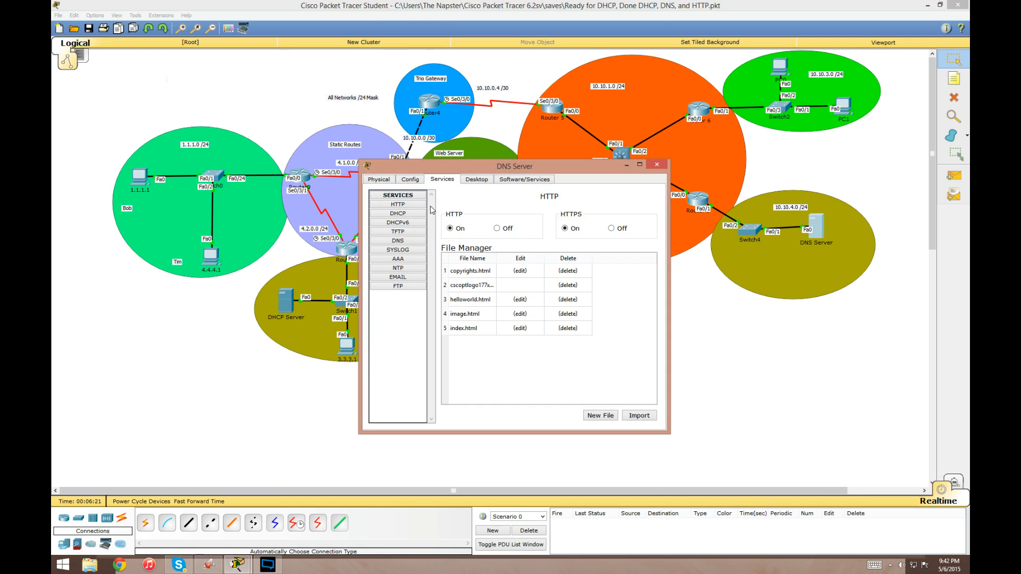
pyautogui.click(405, 242)
pyautogui.click(499, 243)
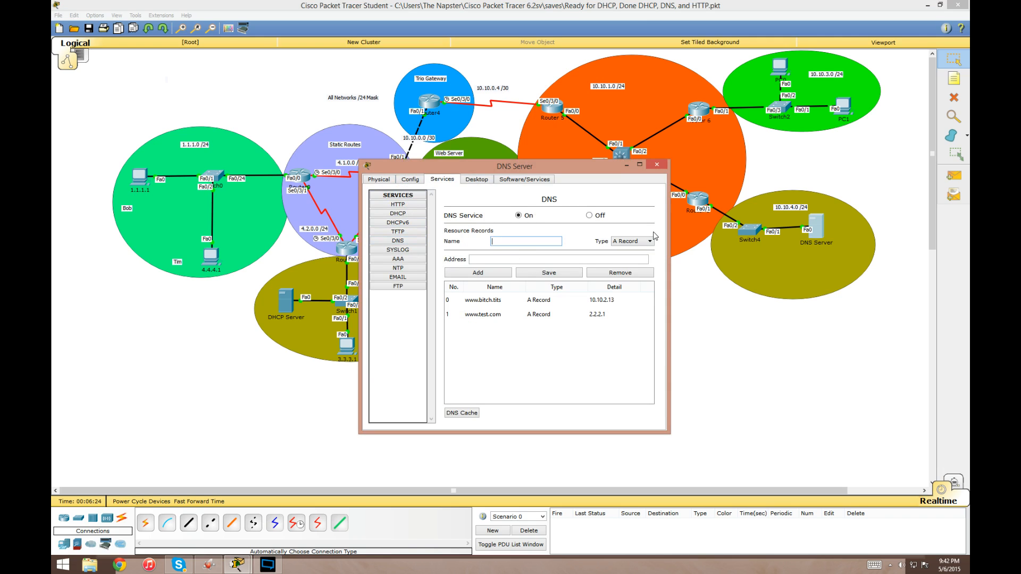
pyautogui.write('test.com')
pyautogui.press('Tab')
pyautogui.press('Tab')
pyautogui.write('3.3.3.11')
pyautogui.click(475, 272)
# Check Email BT's IP address and add a DNS A record for bitch.tits with address 10.10.2.14
pyautogui.moveTo(568, 170); pyautogui.dragTo(459, 165)
pyautogui.click(408, 238)
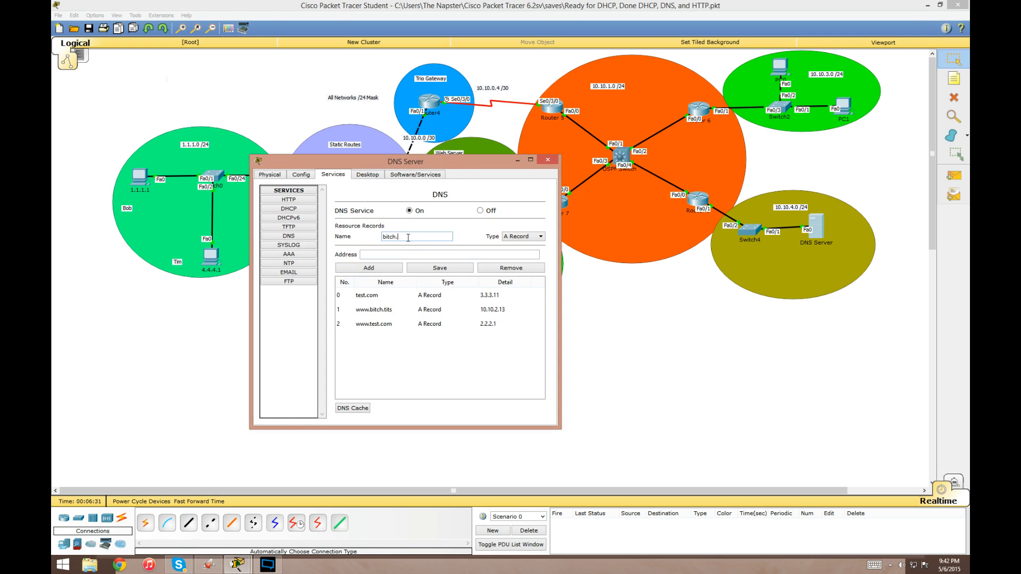
pyautogui.click(656, 351)
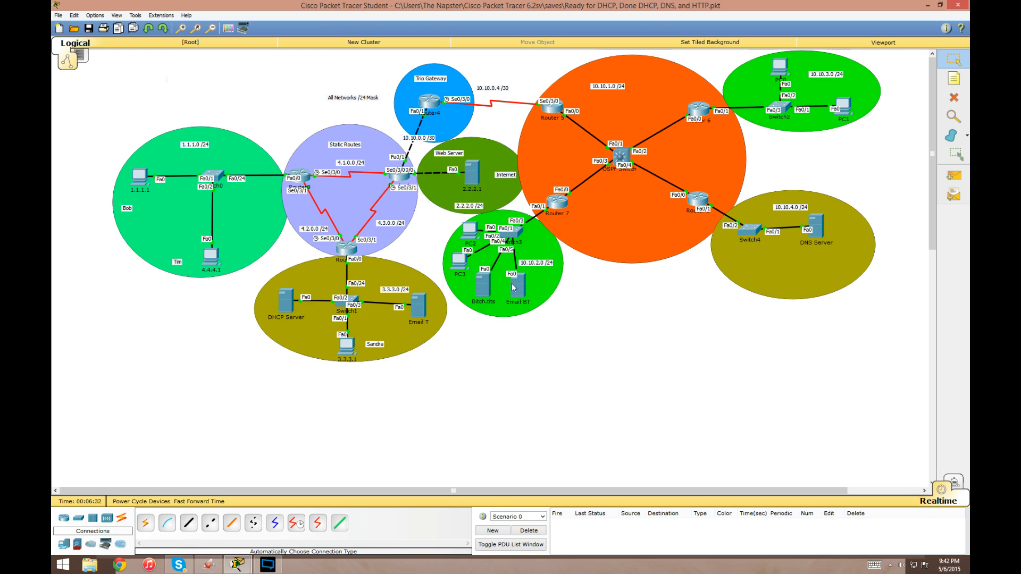
pyautogui.click(512, 283)
pyautogui.click(476, 179)
pyautogui.click(403, 215)
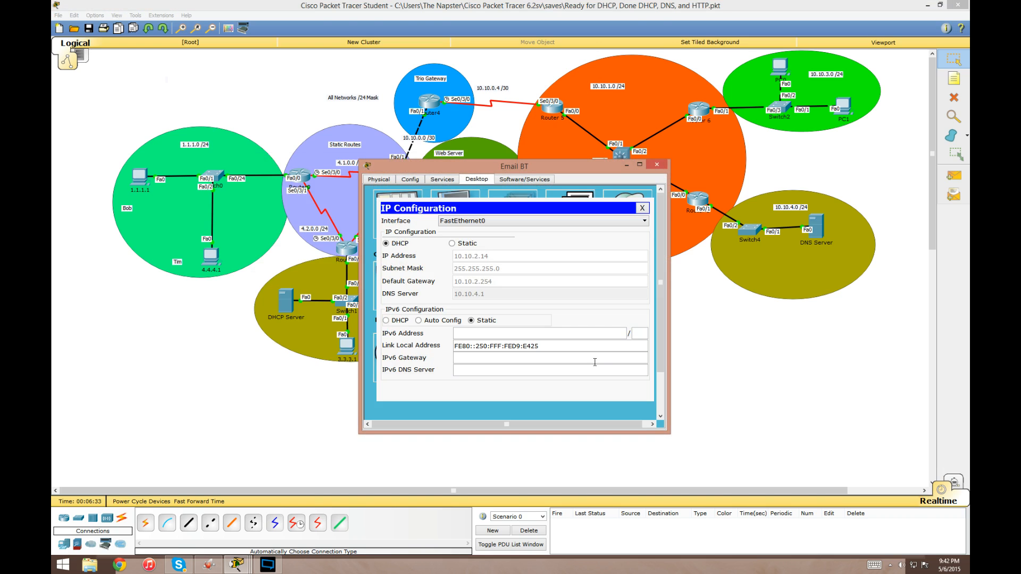
pyautogui.click(626, 164)
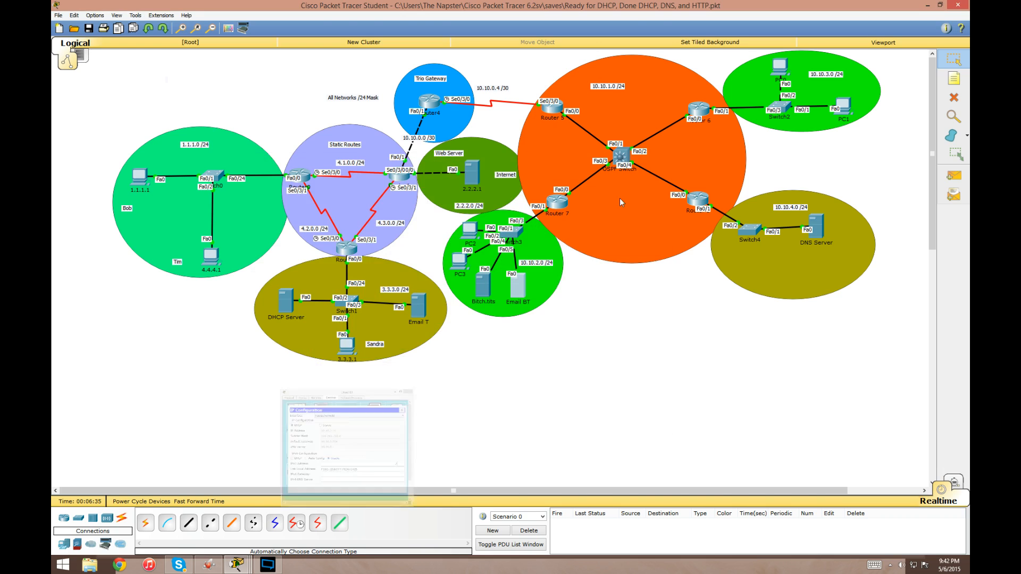
pyautogui.click(824, 234)
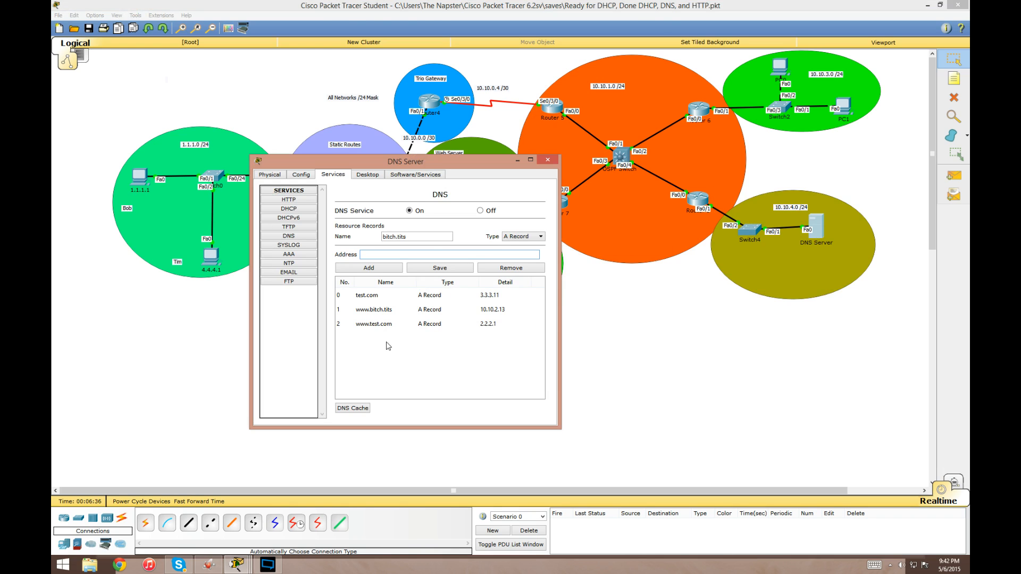
pyautogui.write('10.10.2.14')
pyautogui.click(390, 268)
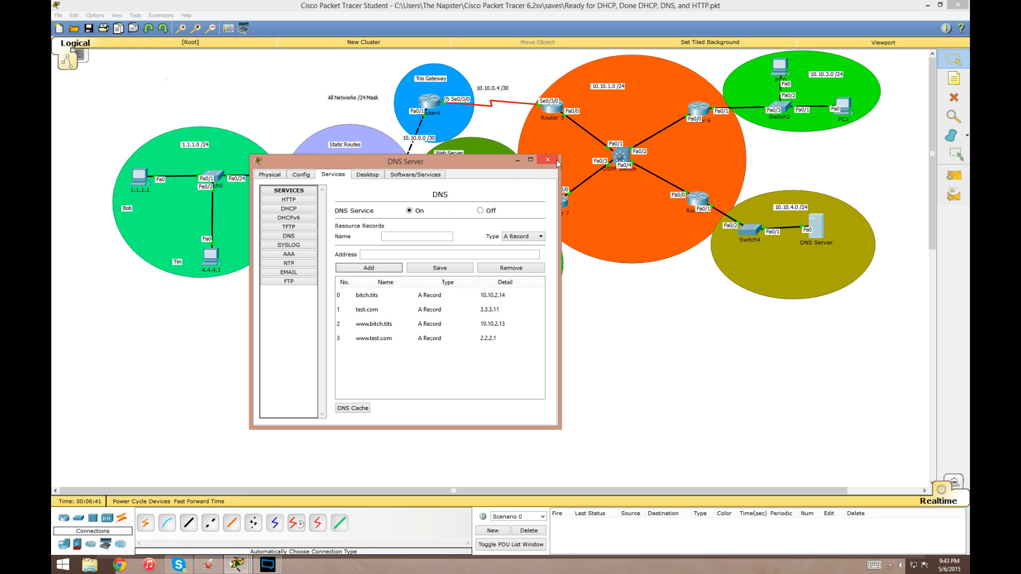
pyautogui.click(548, 159)
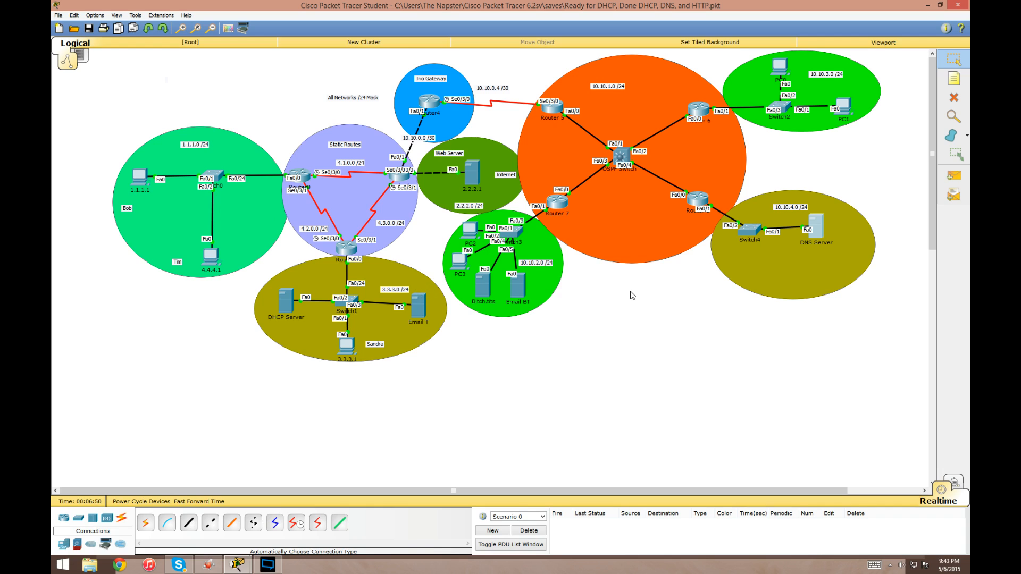
# Review the resource records in the DNS Server's DNS service
pyautogui.click(816, 234)
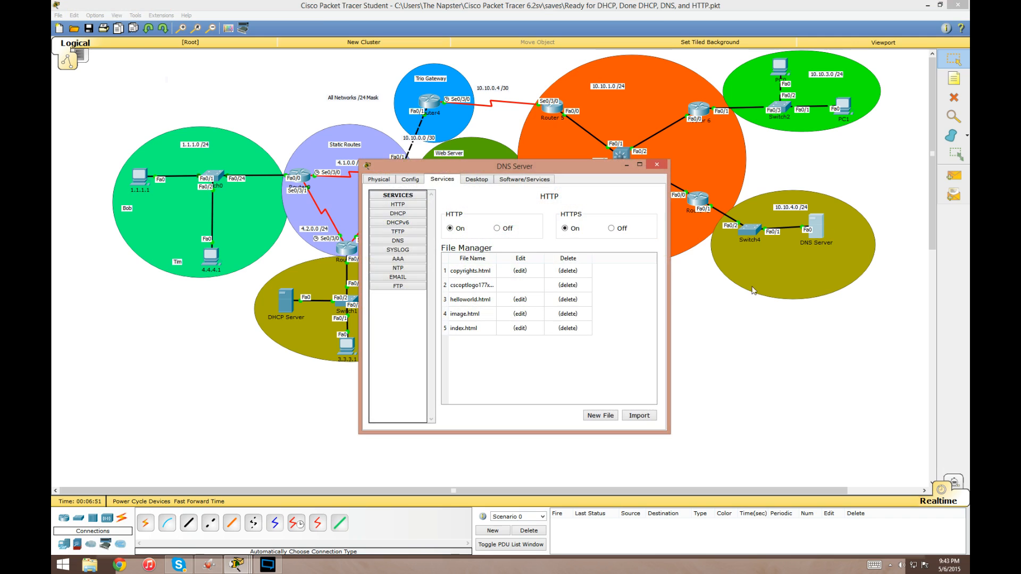
pyautogui.click(400, 240)
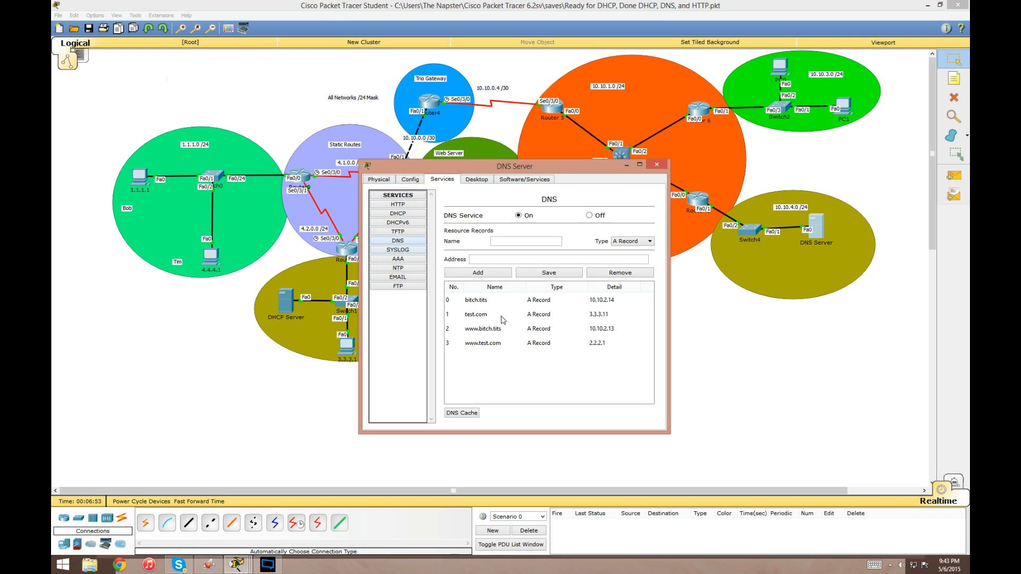
pyautogui.click(657, 166)
# In PC 4.4.4.1's mail configuration, enter User2 as the name and fill in its e-mail address on the test.com domain
pyautogui.click(216, 260)
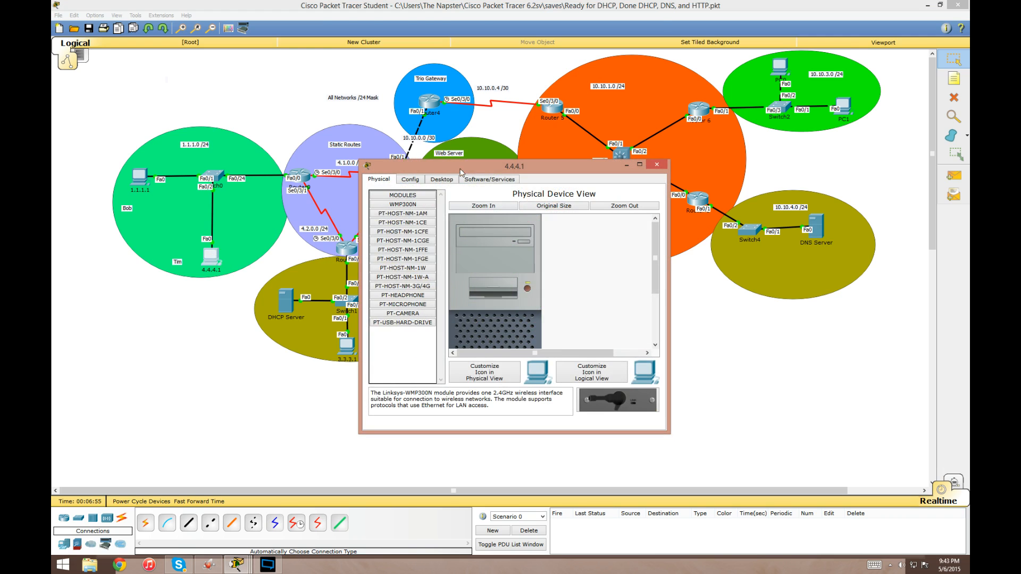
pyautogui.click(439, 180)
pyautogui.click(400, 359)
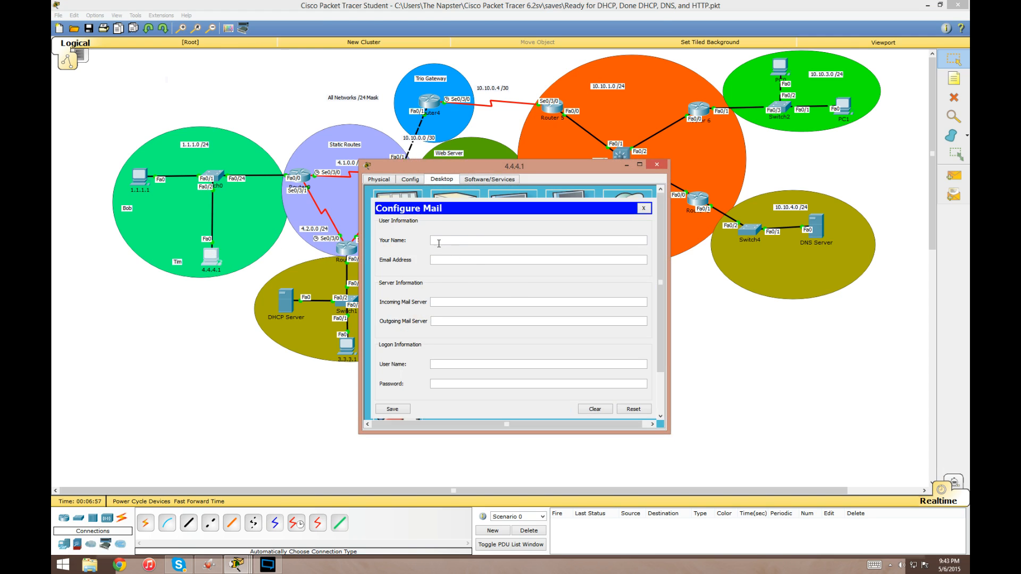
pyautogui.write('User')
pyautogui.press('Tab')
pyautogui.hotkey('shift', 'Tab')
pyautogui.write('User2')
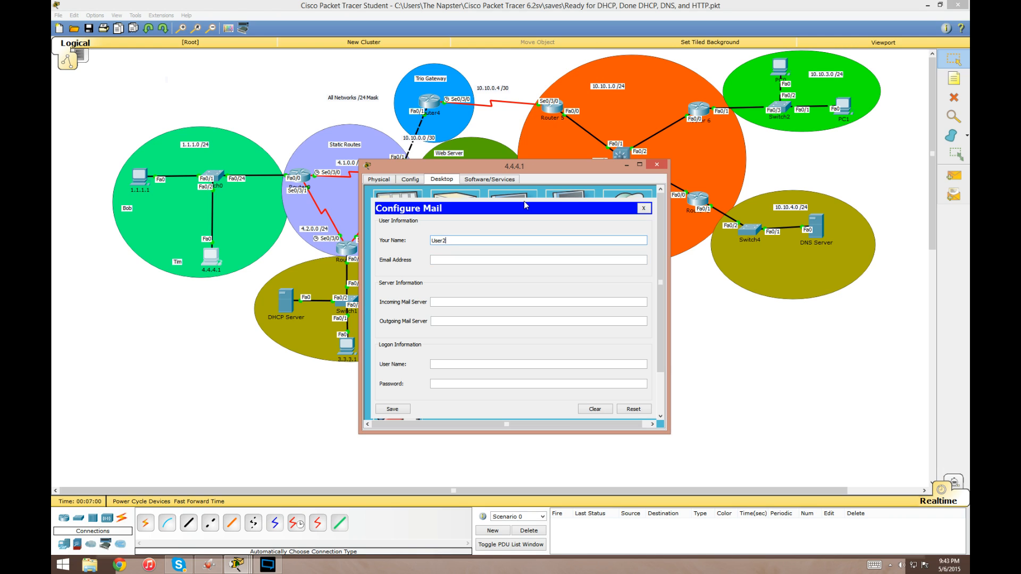
pyautogui.press('Tab')
pyautogui.write('us')
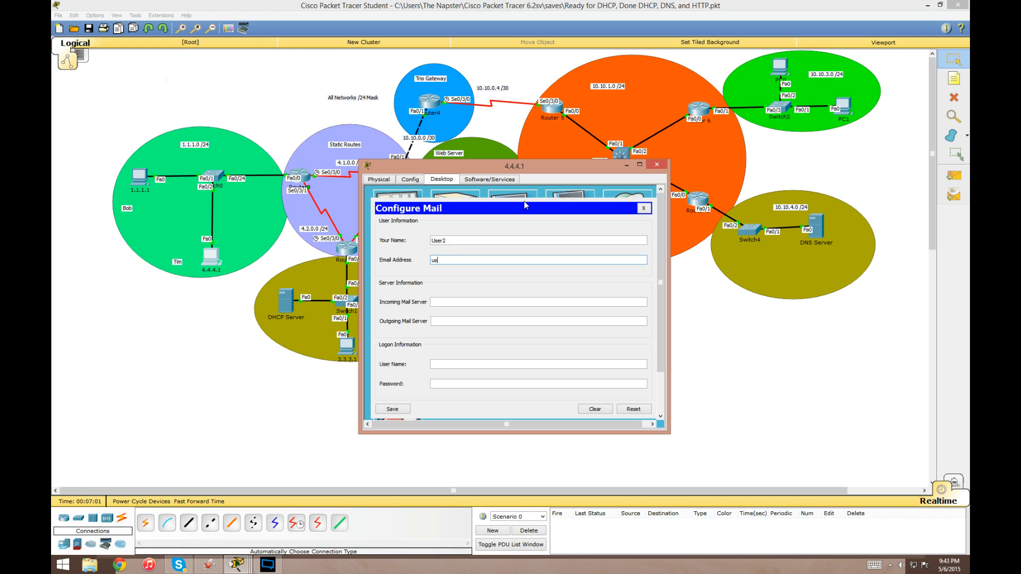
pyautogui.write('er2@test.com')
# Set both the incoming and outgoing mail servers of PC 4.4.4.1 to test.com
pyautogui.press('Tab')
pyautogui.write('test.com')
pyautogui.press('Tab')
pyautogui.write('test.com')
# Save the mail logon user2 with its account password on PC 4.4.4.1, and test it by receiving mail
pyautogui.press('Tab')
pyautogui.write('user2')
pyautogui.press('Tab')
pyautogui.write('123')
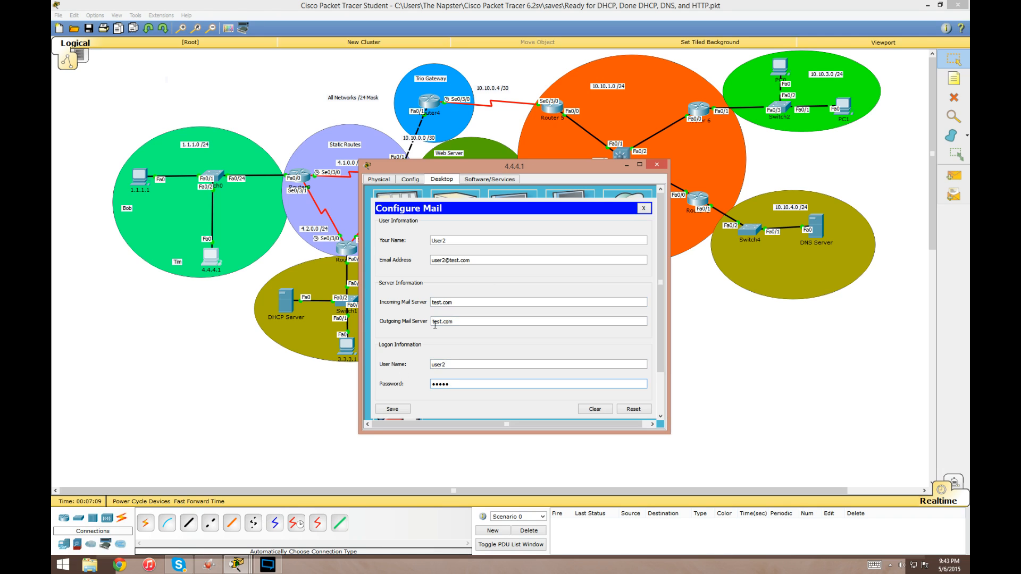
pyautogui.click(392, 409)
pyautogui.click(536, 234)
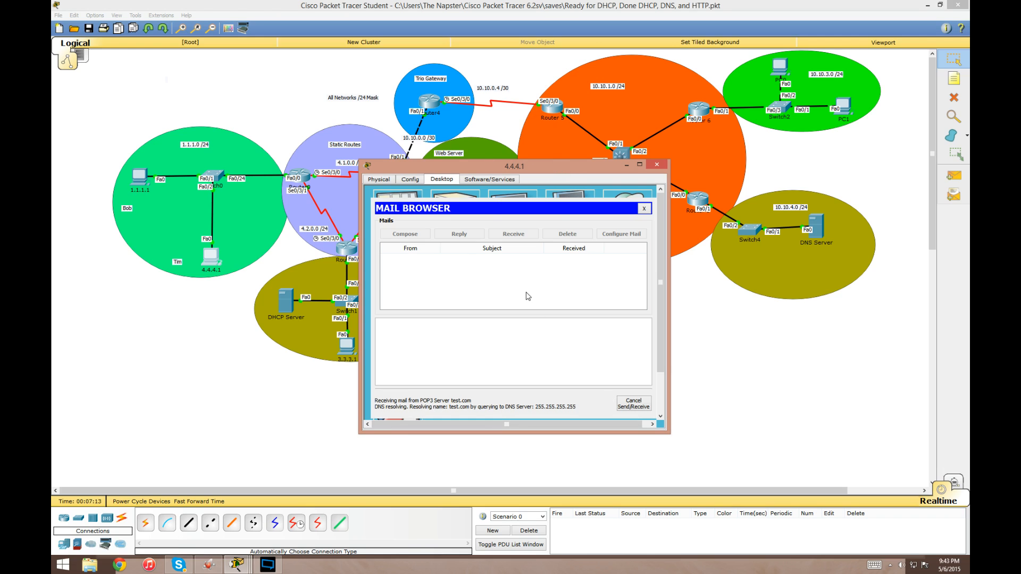
pyautogui.click(644, 208)
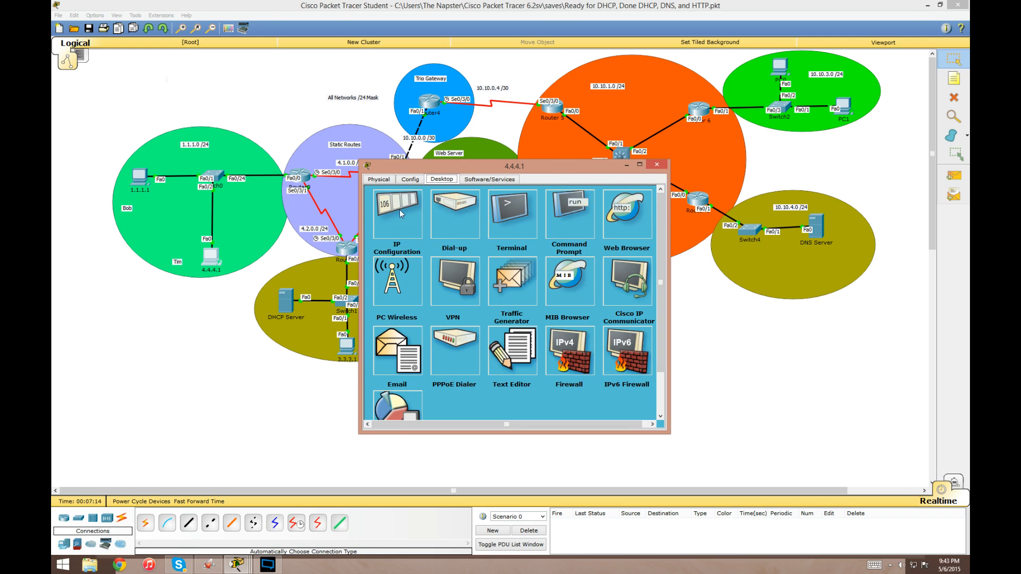
# Give PC 4.4.4.1 the static IP address 4.4.4.1, subnet mask 255.255.255.0 and default gateway 4.4.4.254
pyautogui.click(400, 216)
pyautogui.moveTo(481, 169); pyautogui.dragTo(576, 217)
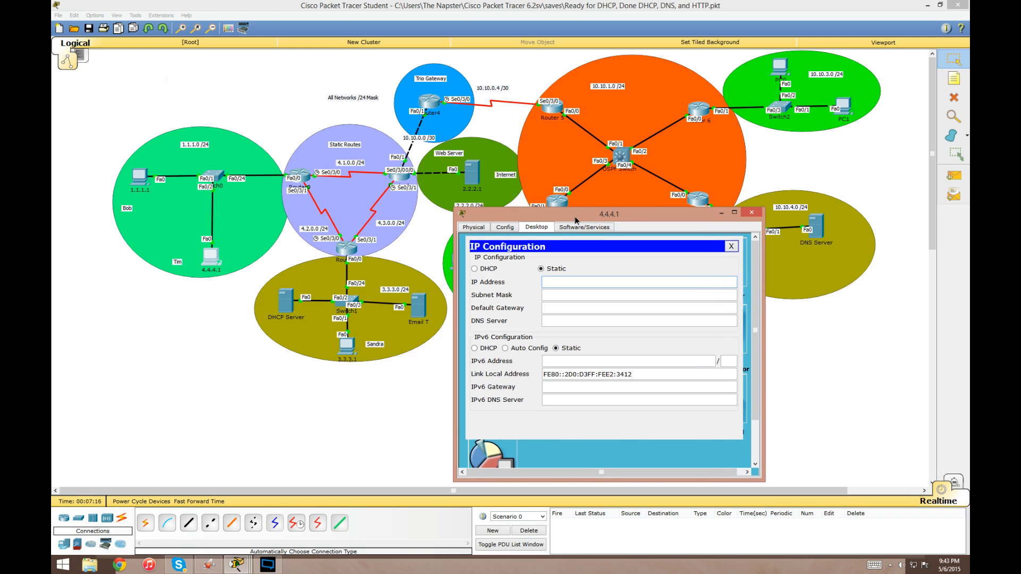
pyautogui.write('4.4.4.1')
pyautogui.click(690, 296)
pyautogui.write('255')
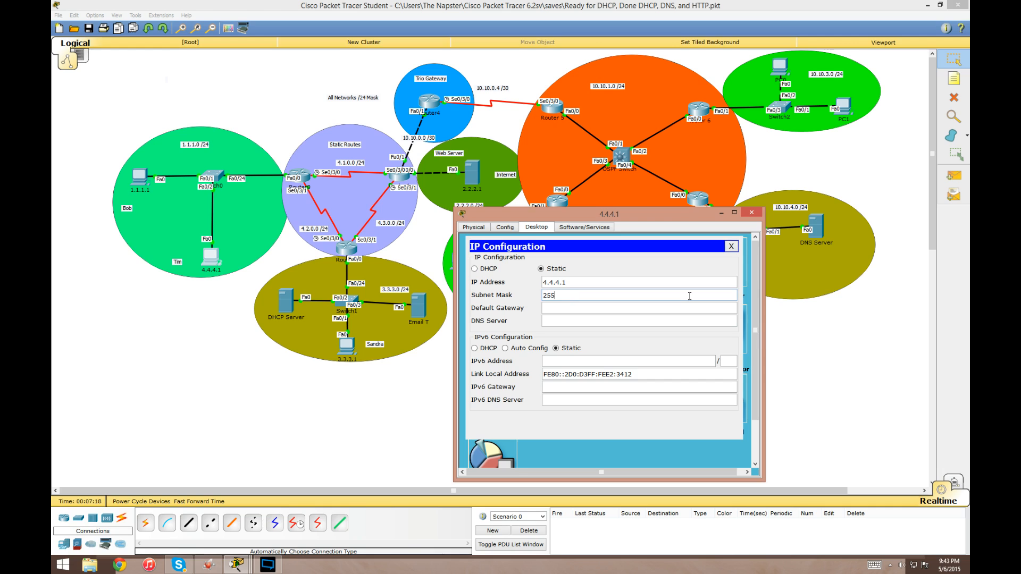
pyautogui.write('.255.255.0')
pyautogui.press('Tab')
pyautogui.write('4.4.4.')
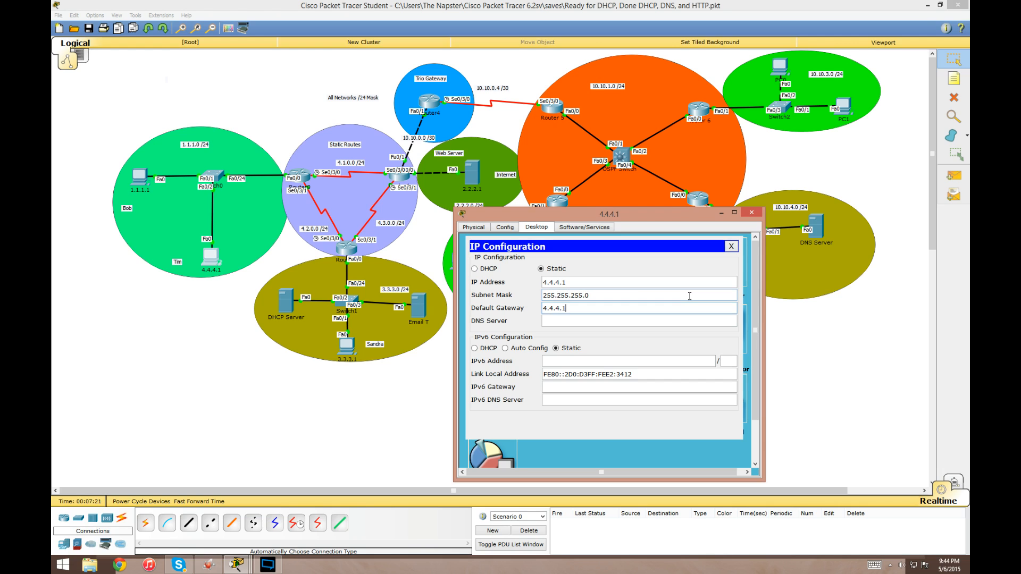
pyautogui.write('1')
pyautogui.press('BackSpace')
pyautogui.write('254')
# Check the DNS Server's IP address and set PC 4.4.4.1's DNS server to 10.10.4.1
pyautogui.moveTo(625, 215); pyautogui.dragTo(320, 189)
pyautogui.click(819, 265)
pyautogui.moveTo(822, 229)
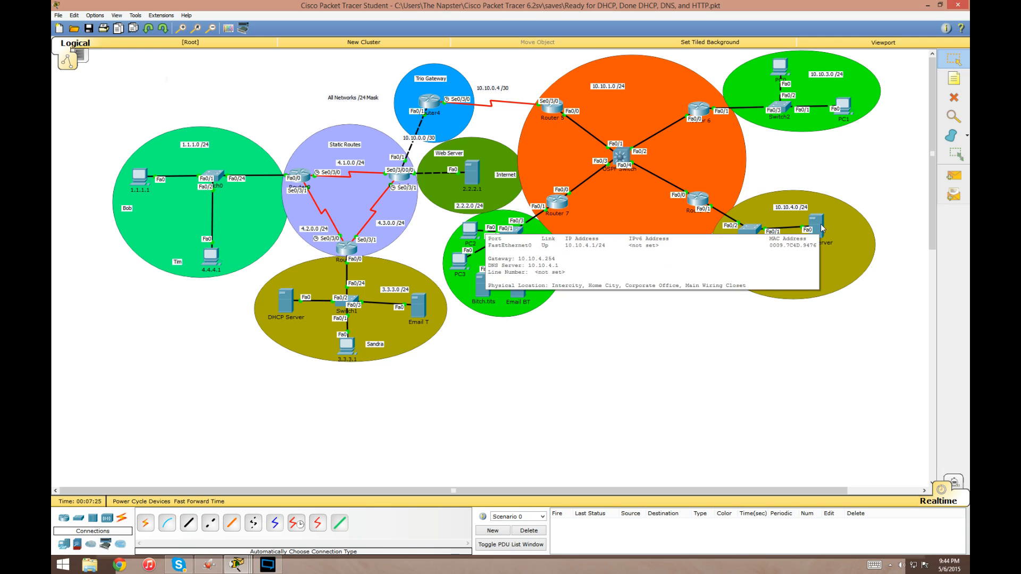
pyautogui.hotkey('alt', 'Tab')
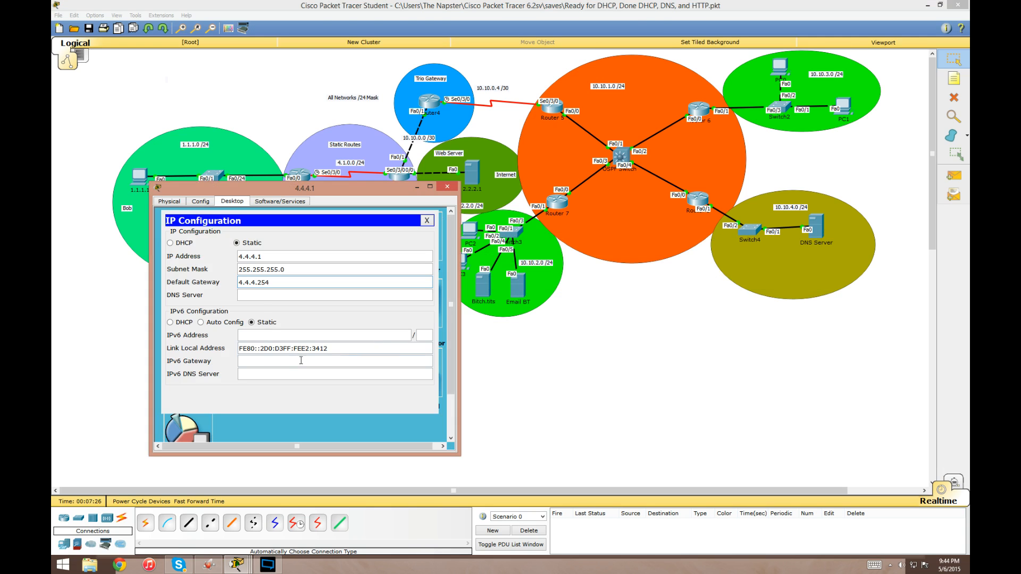
pyautogui.press('Tab')
pyautogui.write('10.10.4.1')
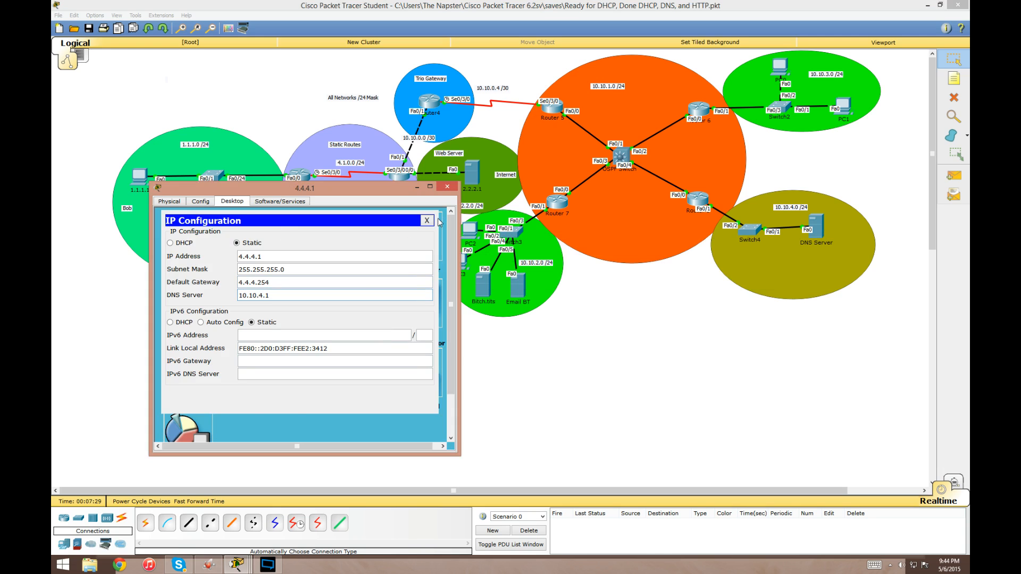
pyautogui.click(428, 221)
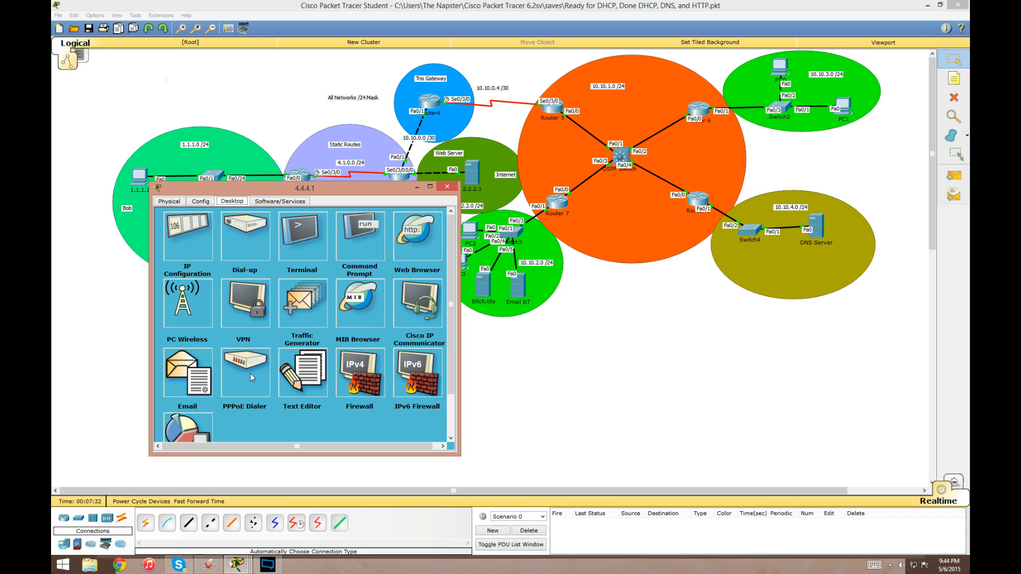
# Test the mail client on PC 4.4.4.1 by receiving mail from its server
pyautogui.click(198, 382)
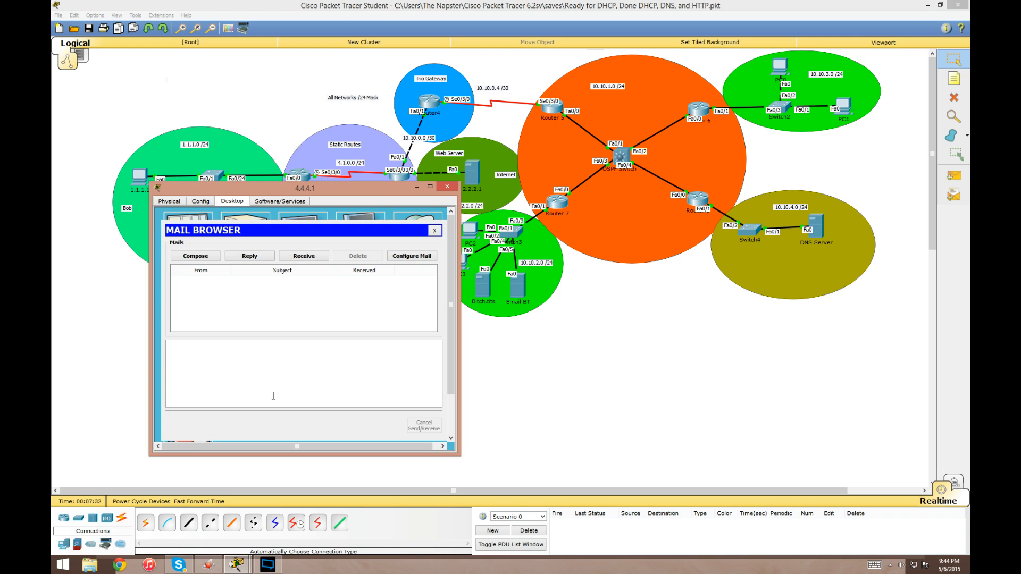
pyautogui.click(316, 257)
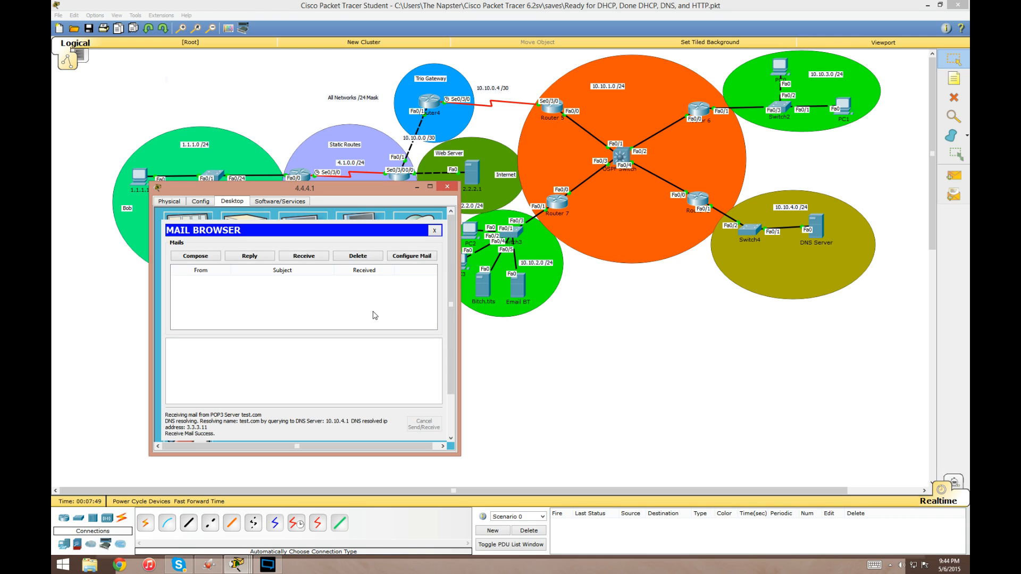
pyautogui.moveTo(297, 191); pyautogui.dragTo(609, 209)
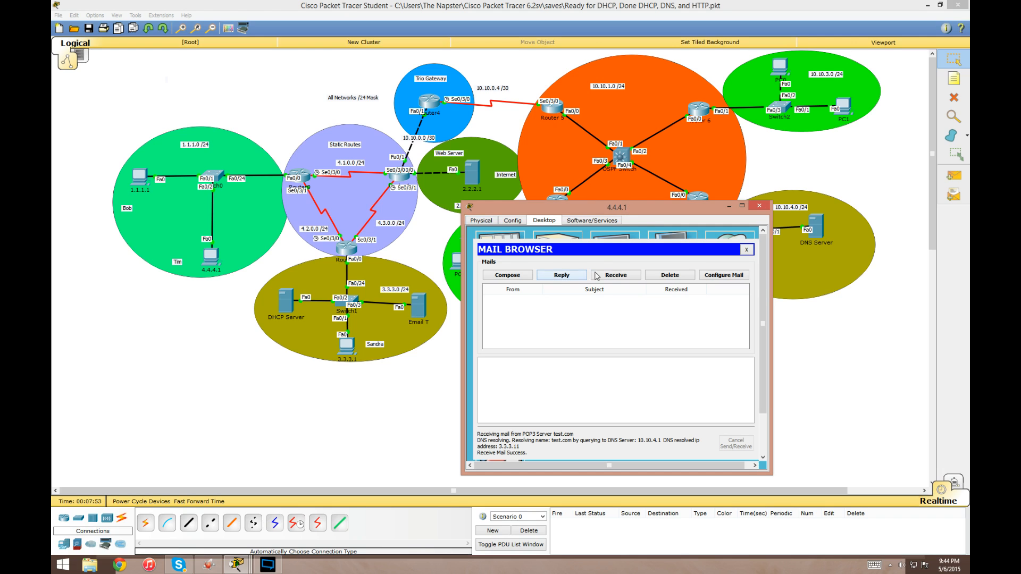
# Try to send an e-mail from PC 4.4.4.1 to user1's test.com address with subject "hey" and body "Whats up!"
pyautogui.click(524, 276)
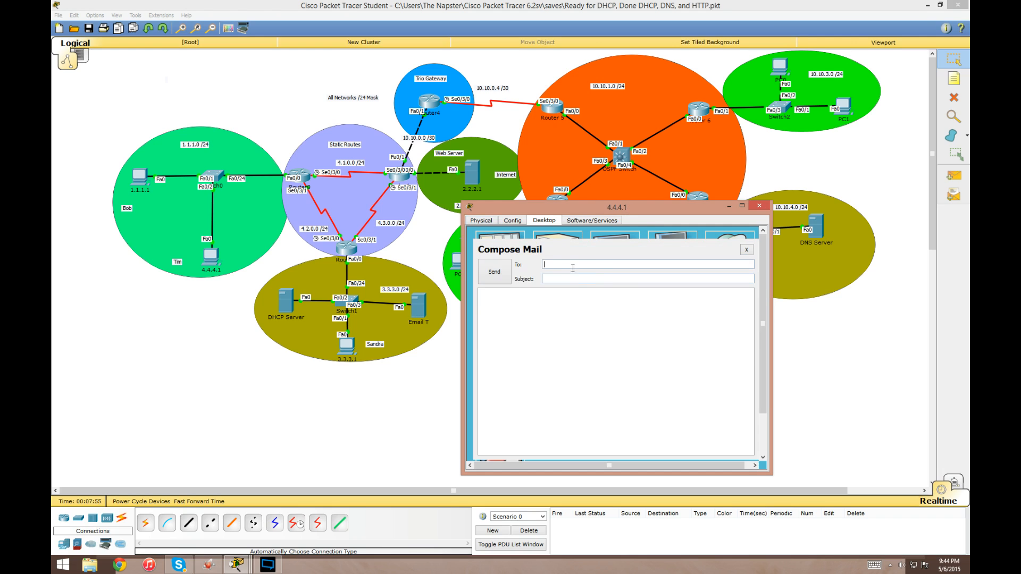
pyautogui.write('user1@test.com')
pyautogui.press('Tab')
pyautogui.write('hey')
pyautogui.press('Tab')
pyautogui.write('Whats')
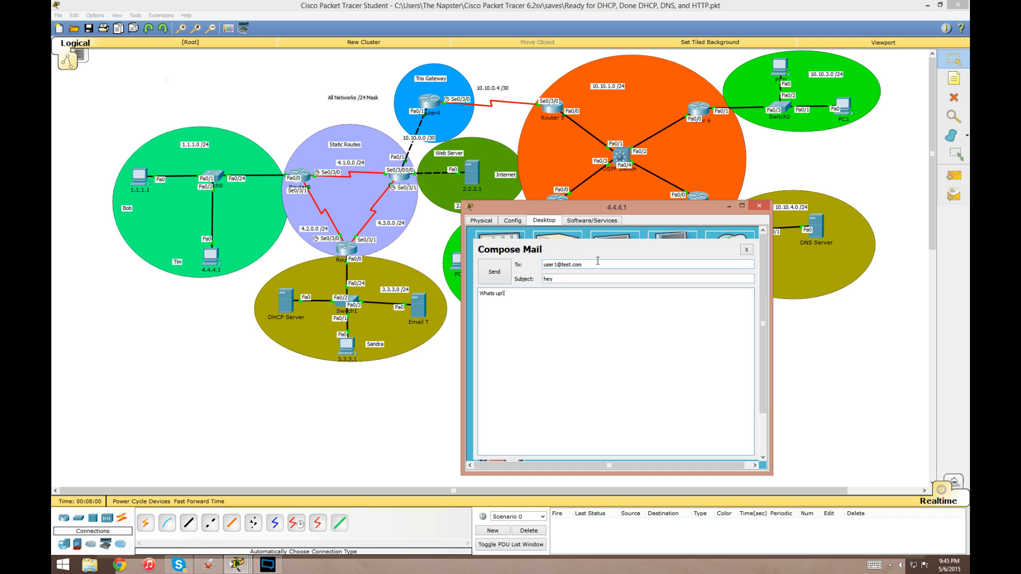
pyautogui.click(494, 272)
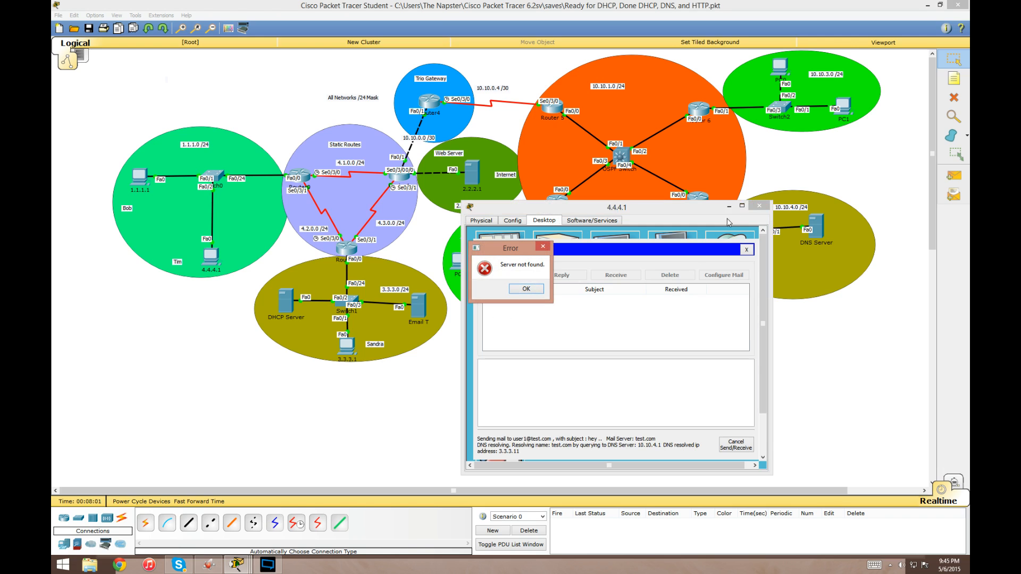
pyautogui.click(526, 289)
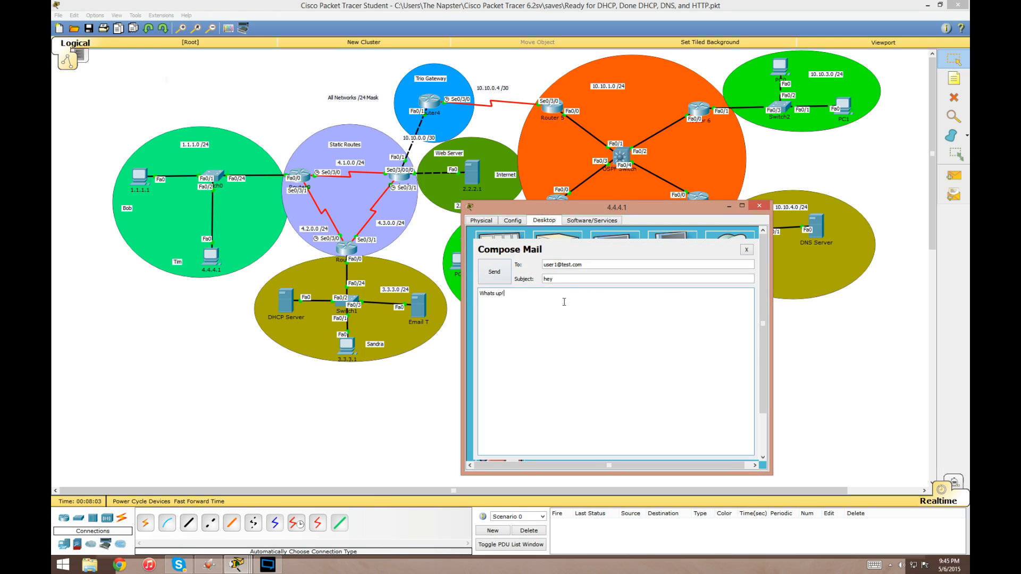
pyautogui.click(500, 275)
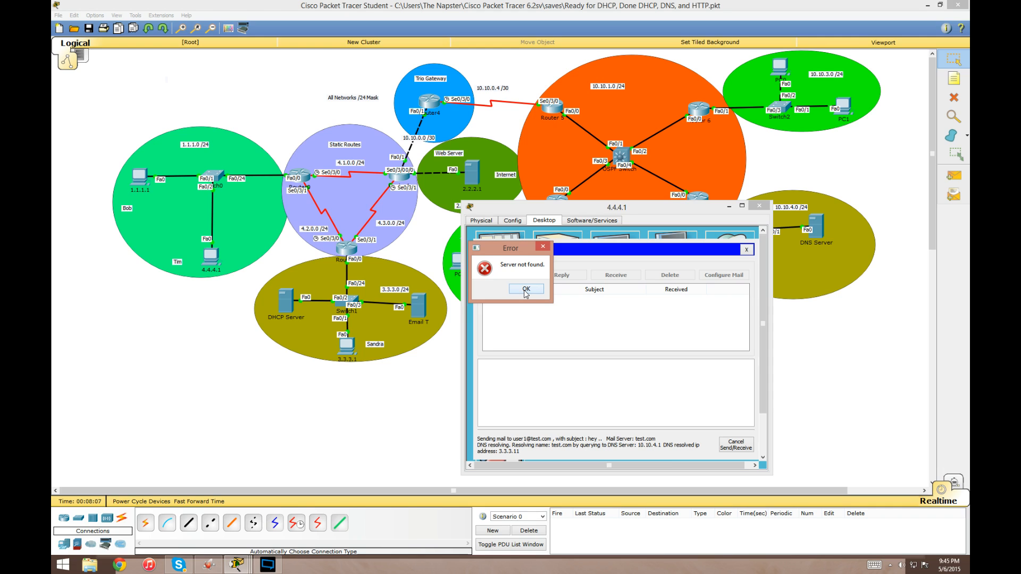
pyautogui.click(525, 289)
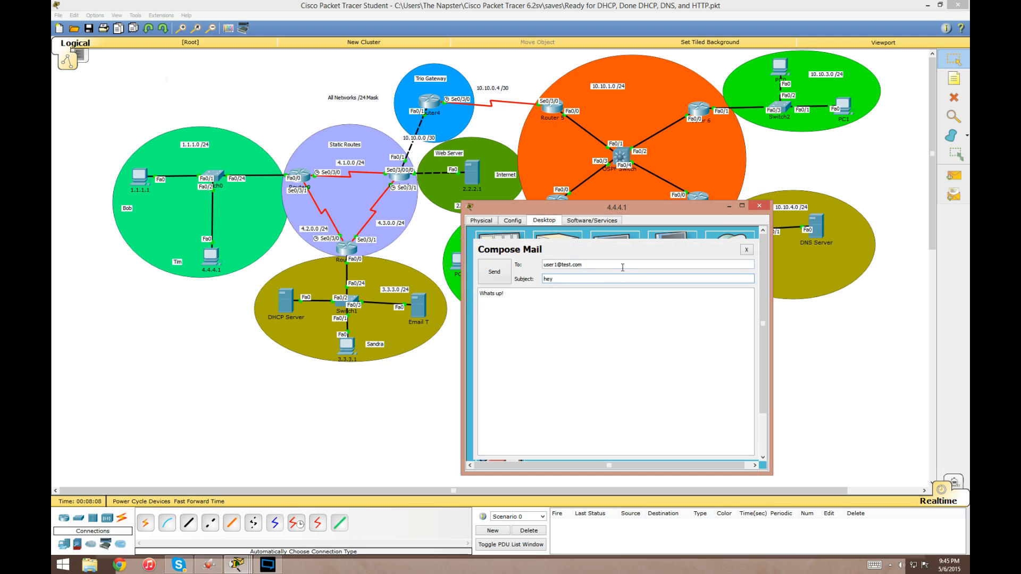
# Review and resave PC 4.4.4.1's mail configuration, and receive mail again
pyautogui.click(747, 249)
pyautogui.click(723, 275)
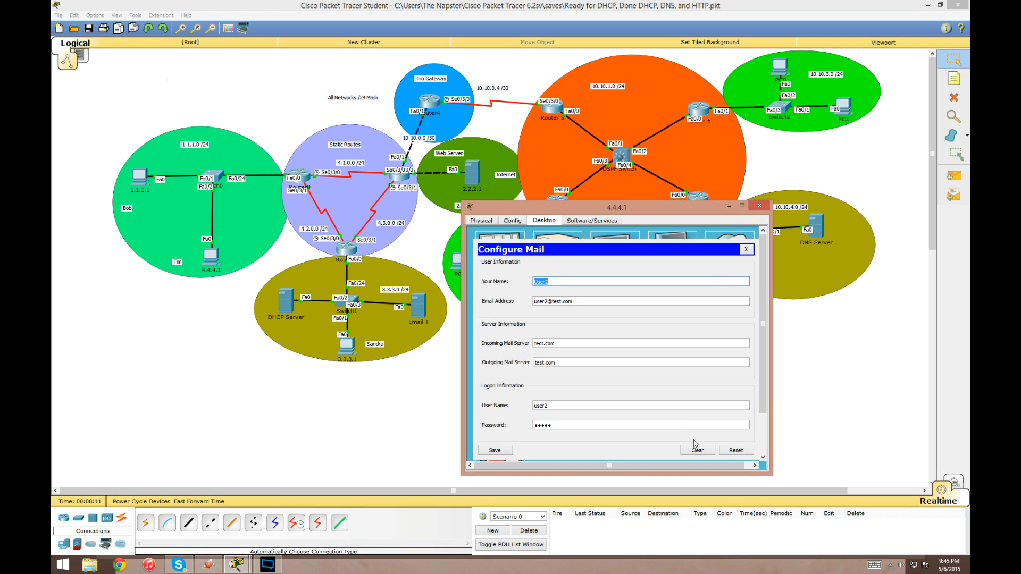
pyautogui.click(494, 450)
pyautogui.click(616, 275)
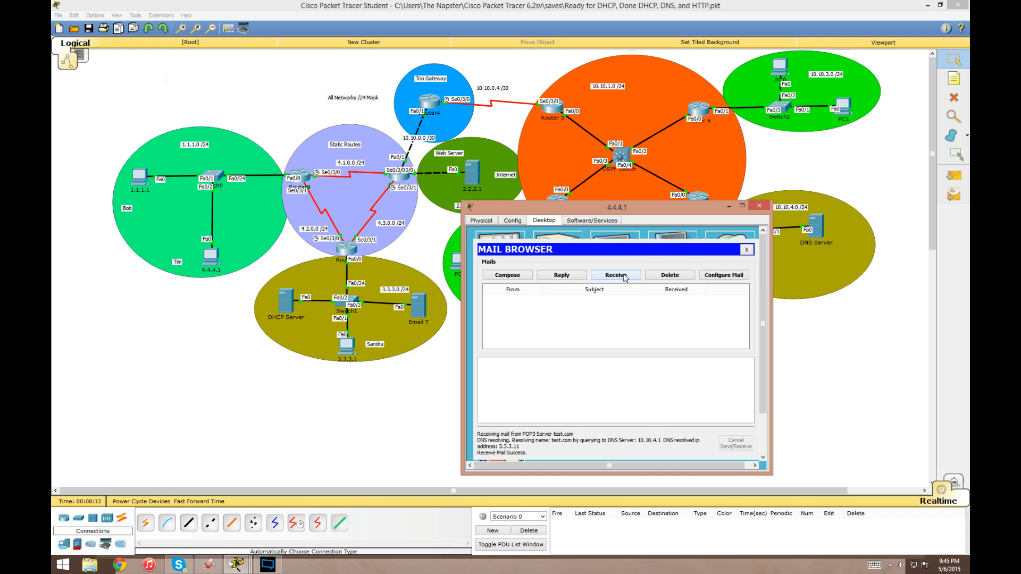
# Retry sending the "hey" message from PC 4.4.4.1 to user1
pyautogui.click(518, 278)
pyautogui.click(503, 279)
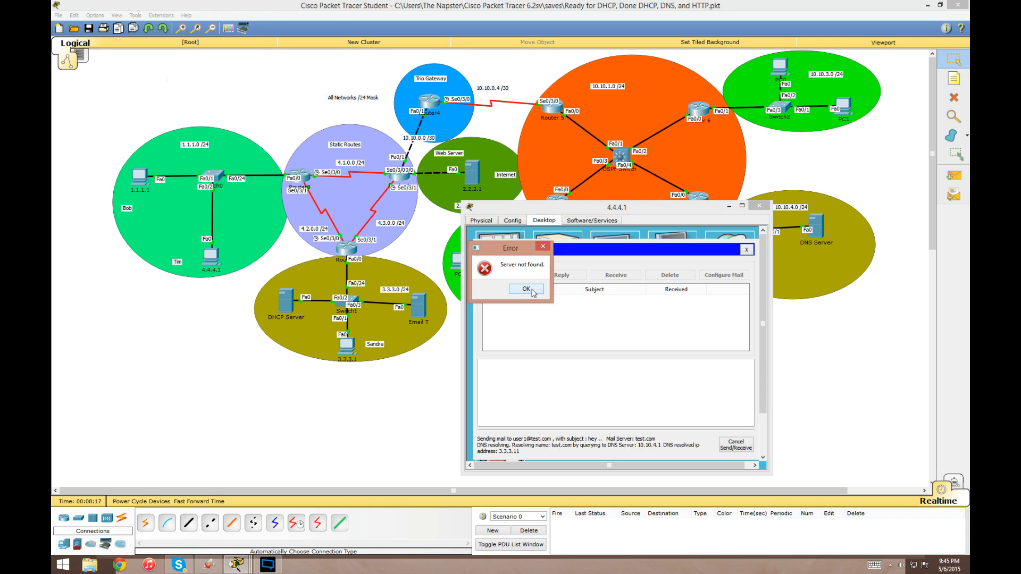
pyautogui.click(532, 293)
# Check the IP configurations of the Email T server and PC 1.1.1.1
pyautogui.click(418, 306)
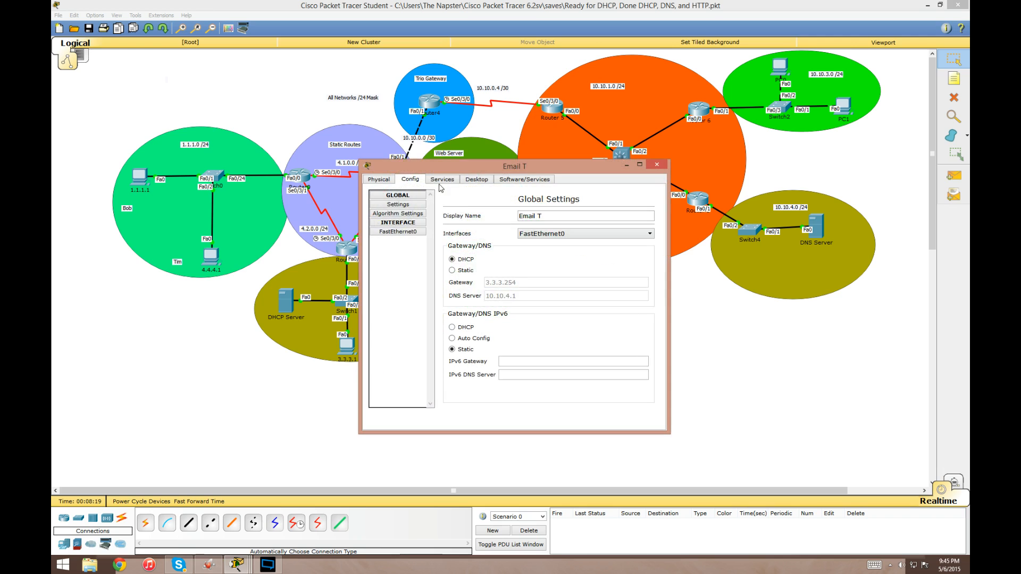
pyautogui.click(477, 180)
pyautogui.click(417, 214)
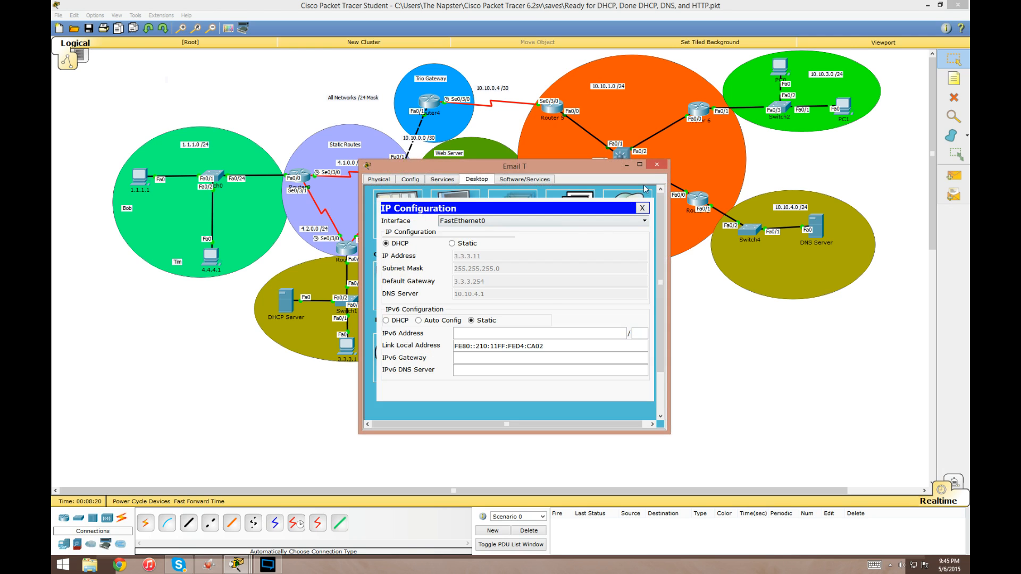
pyautogui.click(657, 165)
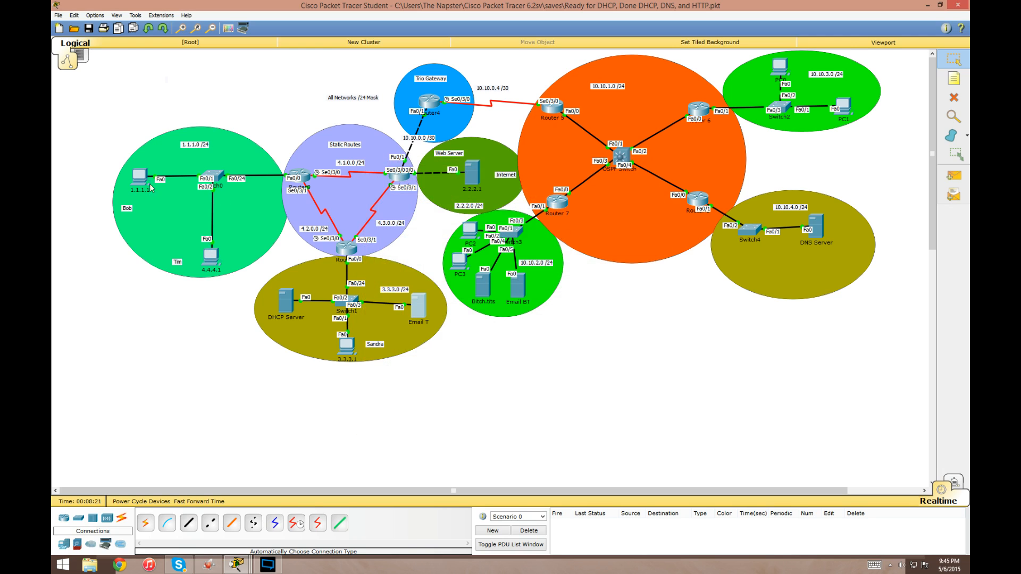
pyautogui.click(143, 181)
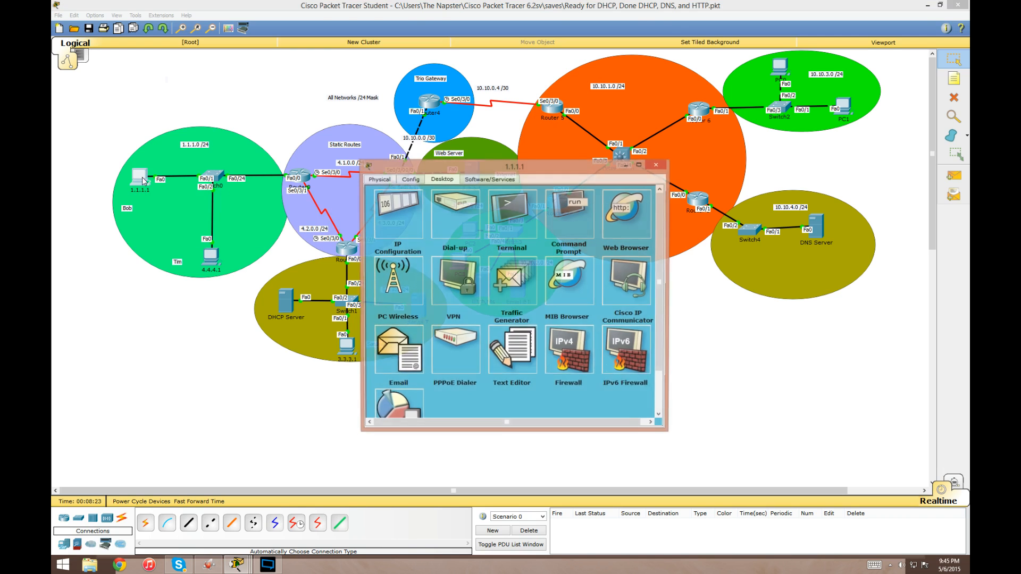
pyautogui.click(428, 228)
pyautogui.click(636, 200)
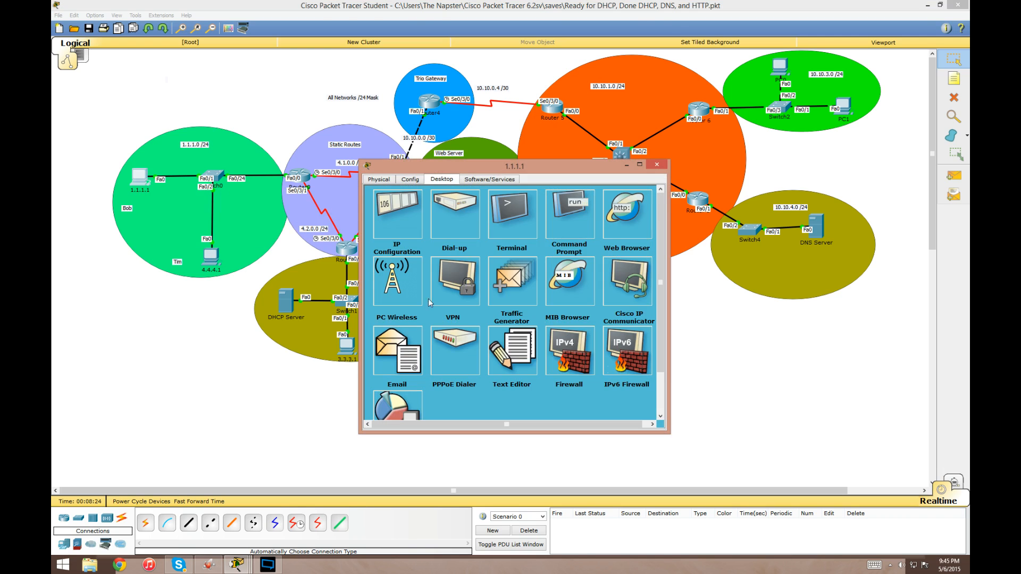
# Try to send an e-mail with subject "hey" from PC 1.1.1.1 to user2's test.com address
pyautogui.click(375, 337)
pyautogui.click(415, 235)
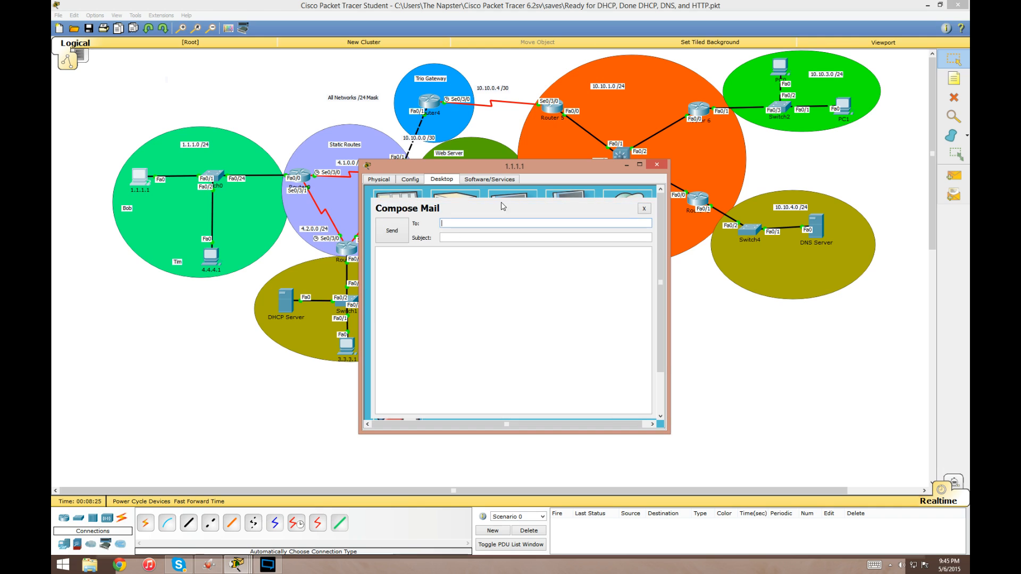
pyautogui.write('user2@test.com')
pyautogui.press('Tab')
pyautogui.write('hey')
pyautogui.press('Tab')
pyautogui.write('w')
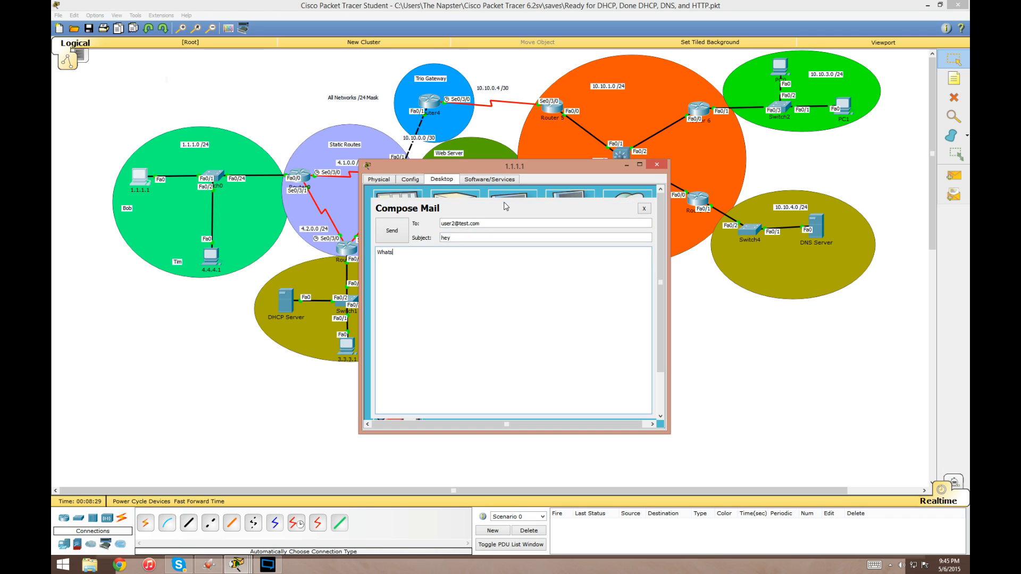
pyautogui.click(381, 237)
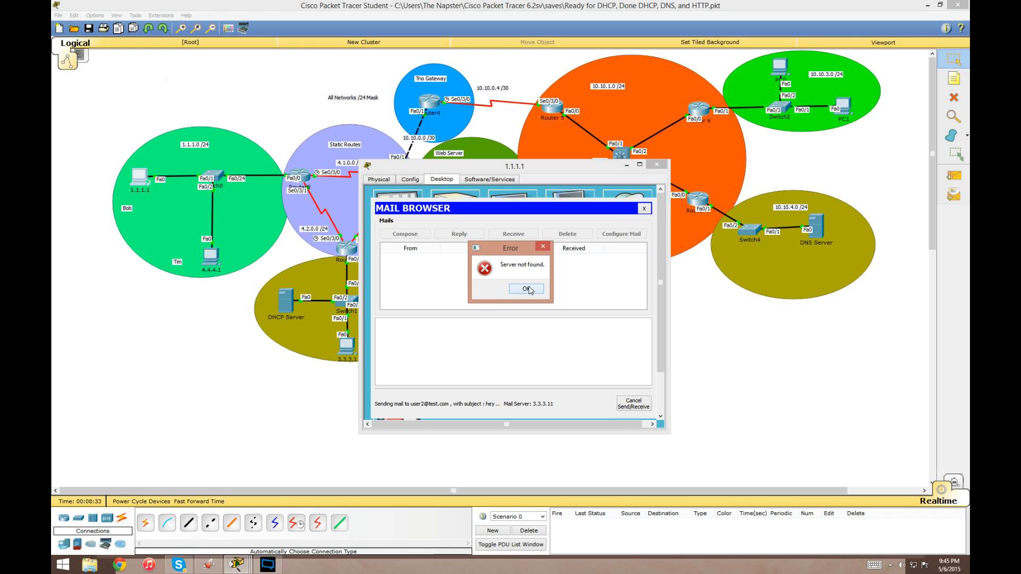
pyautogui.click(527, 288)
# Set the Email T server's mail domain name to test.com and close the server's configuration
pyautogui.click(417, 447)
pyautogui.click(425, 306)
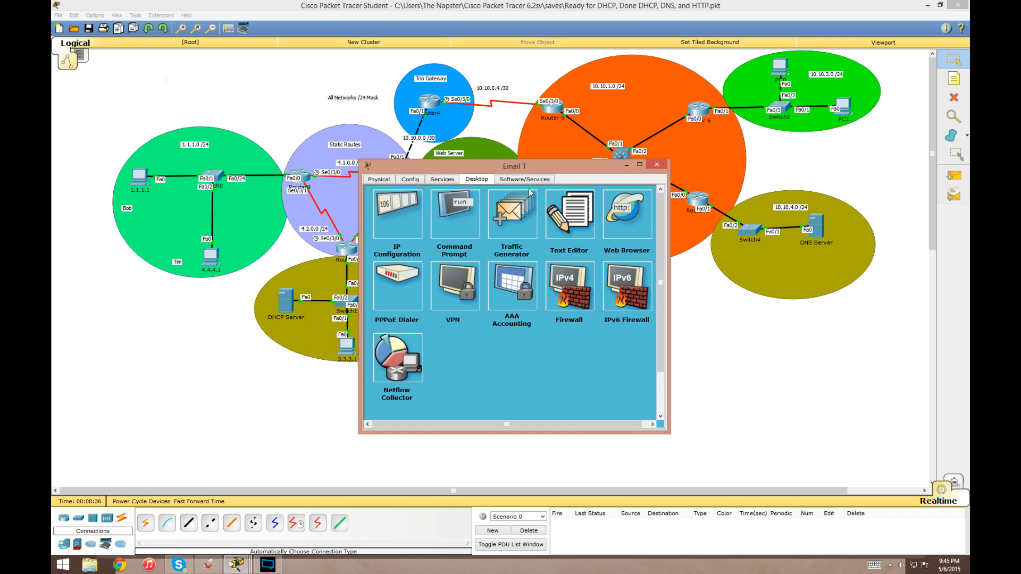
pyautogui.click(449, 181)
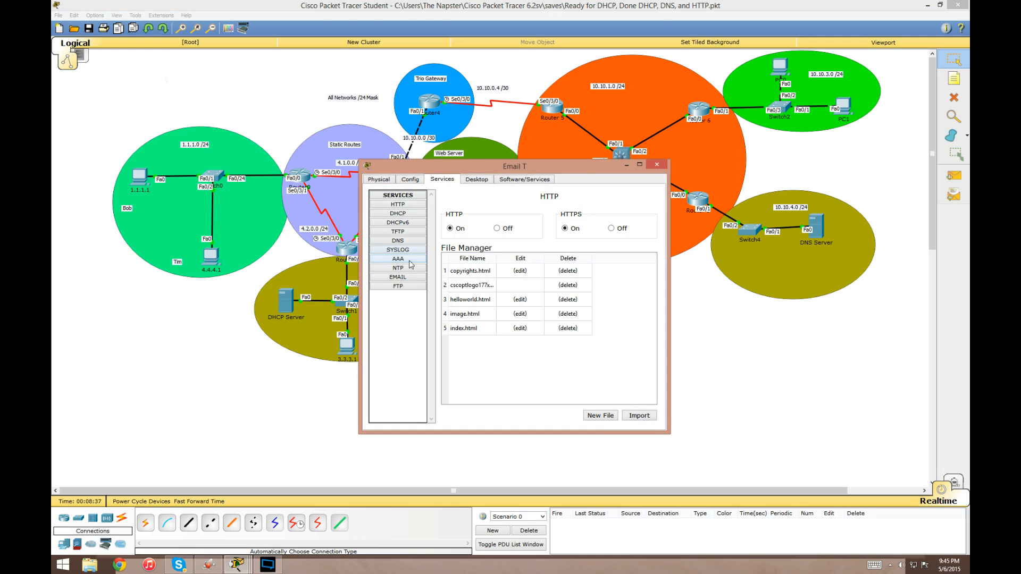
pyautogui.click(418, 277)
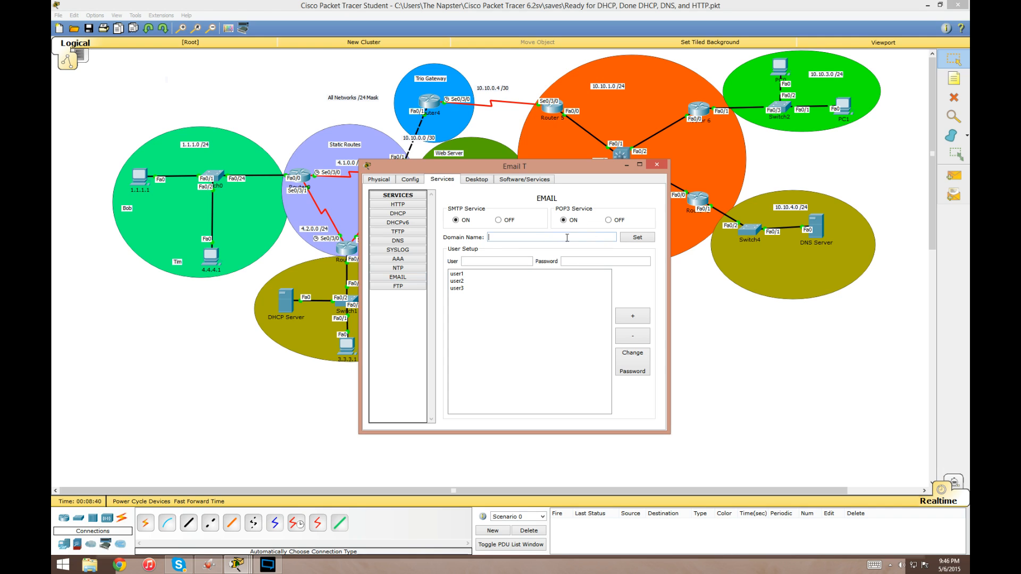
pyautogui.write('t.com')
pyautogui.click(635, 238)
pyautogui.click(657, 165)
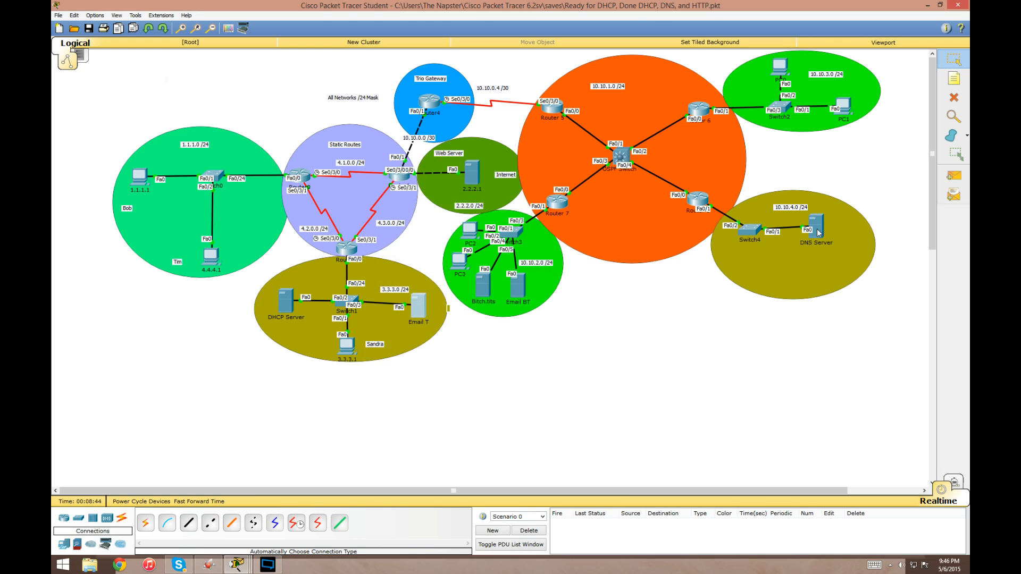
# Check the Email BT server's IP configuration and its mail domain and user settings
pyautogui.click(817, 230)
pyautogui.click(656, 165)
pyautogui.click(517, 286)
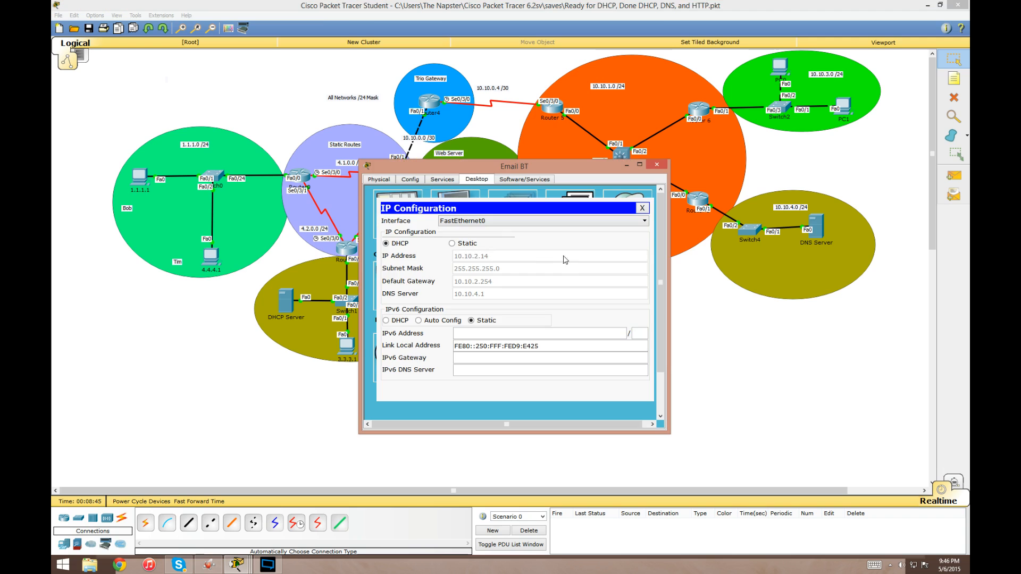
pyautogui.click(642, 208)
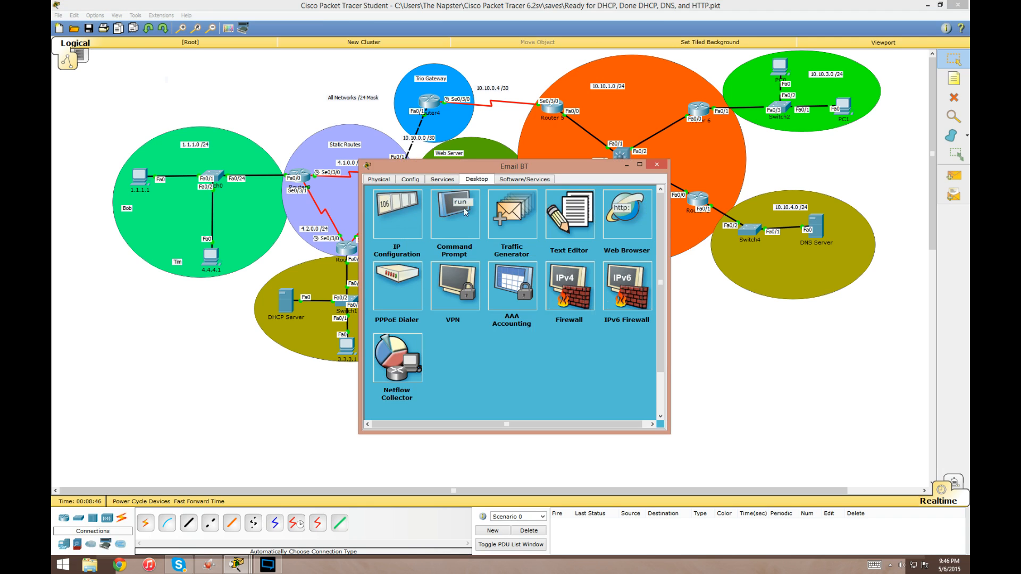
pyautogui.click(442, 179)
pyautogui.click(405, 277)
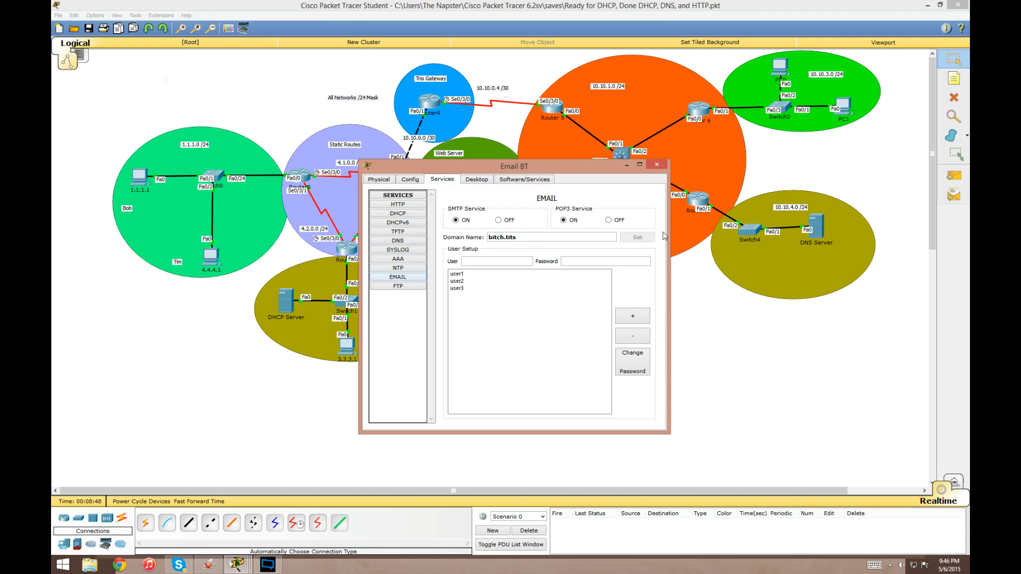
pyautogui.click(657, 165)
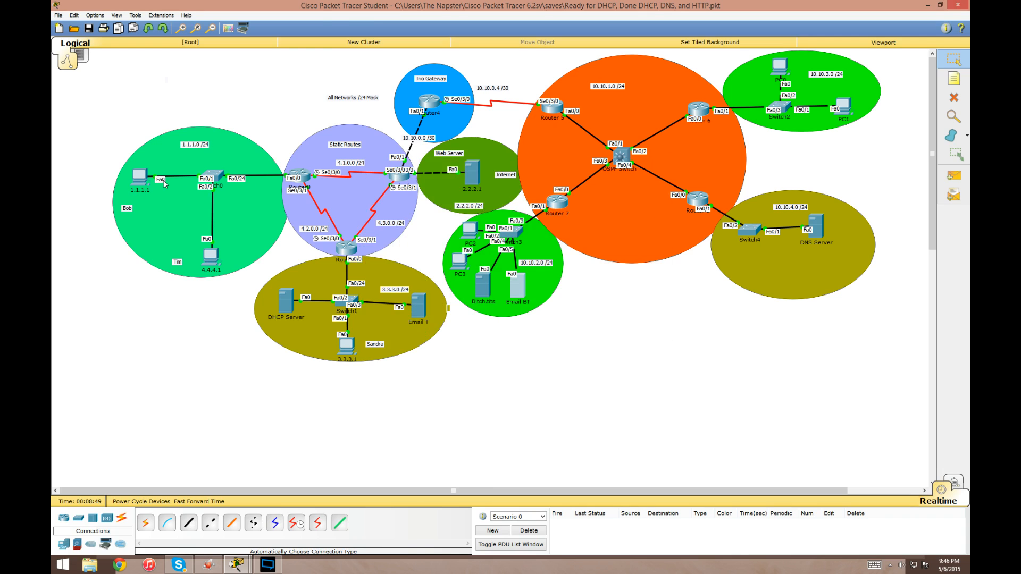
# Resend the "hey" message from PC 1.1.1.1 to user2's test.com address
pyautogui.click(142, 177)
pyautogui.moveTo(471, 169); pyautogui.dragTo(576, 187)
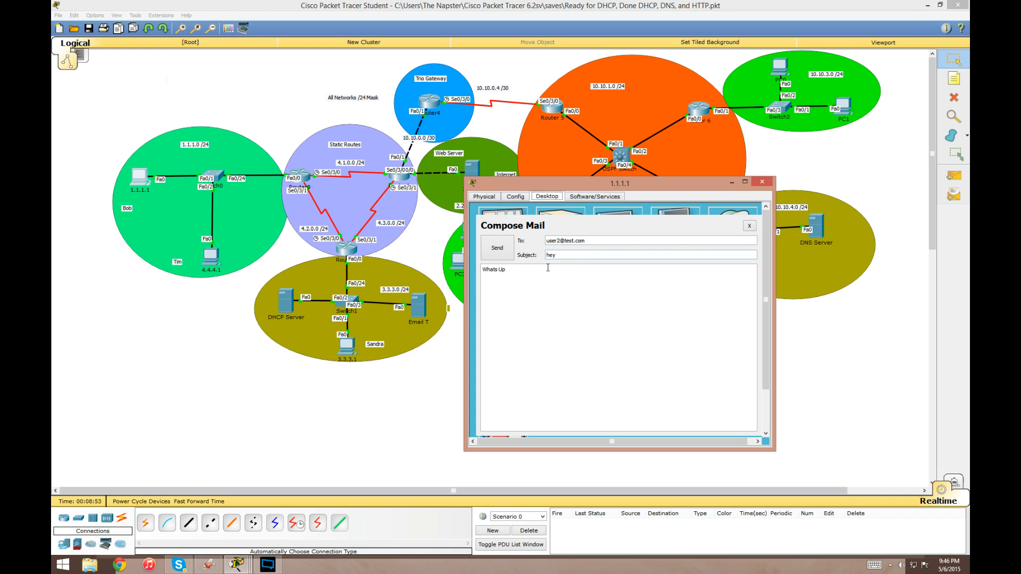
pyautogui.click(504, 252)
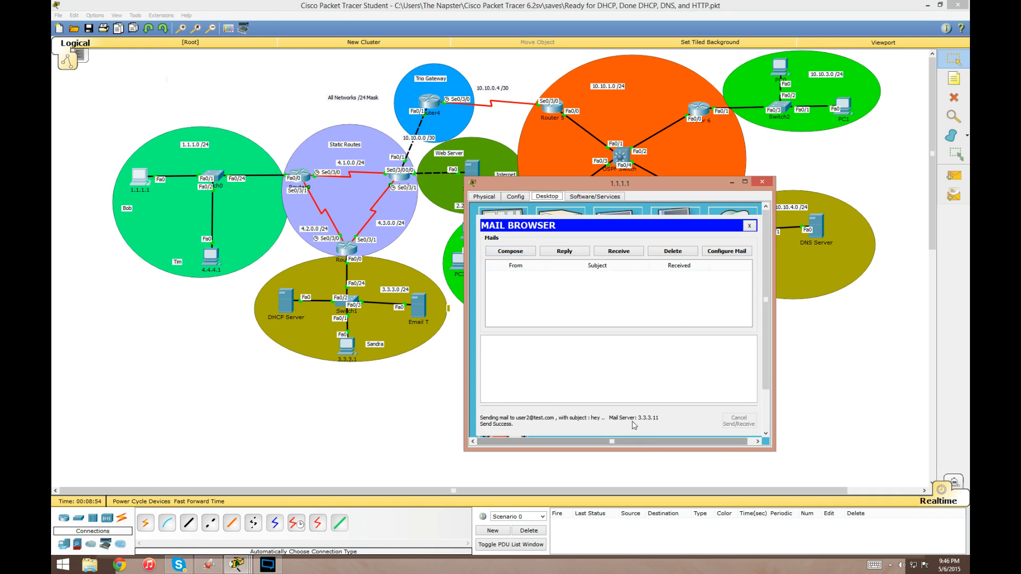
pyautogui.click(764, 184)
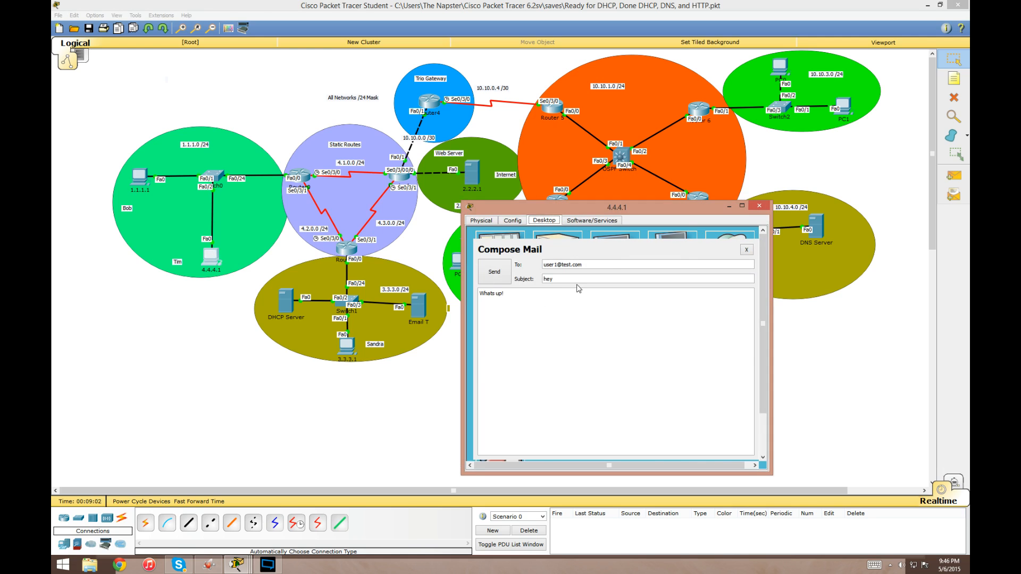
# Discard the open draft on PC 4.4.4.1, receive mail, and read the "hey" message from PC 1.1.1.1
pyautogui.click(746, 249)
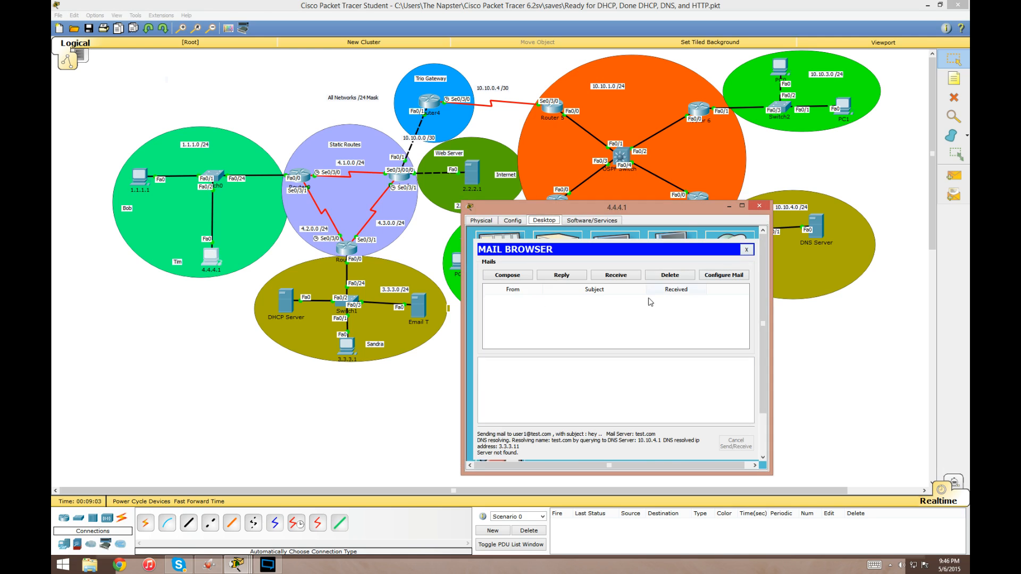
pyautogui.click(617, 276)
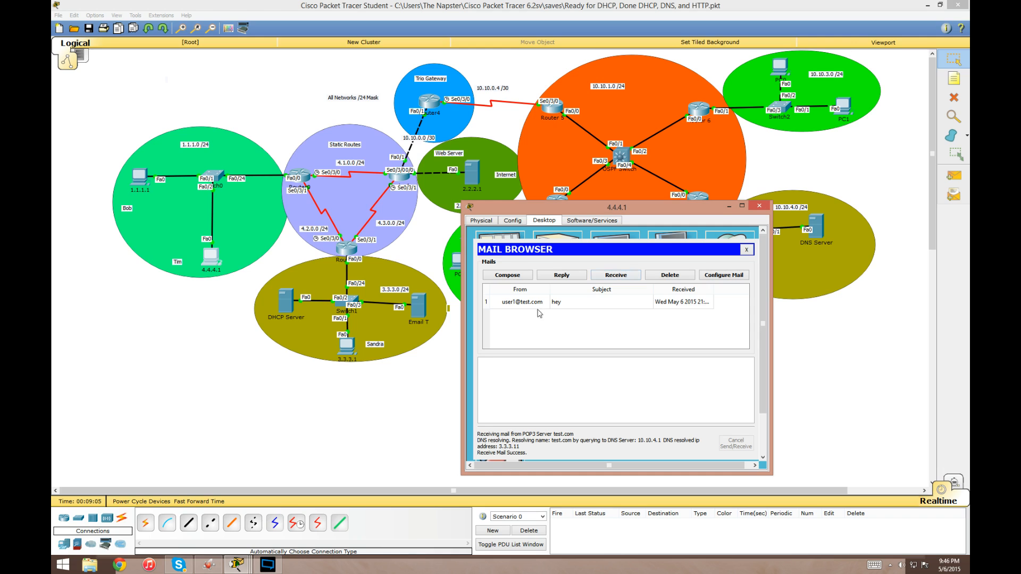
pyautogui.click(538, 303)
pyautogui.click(556, 402)
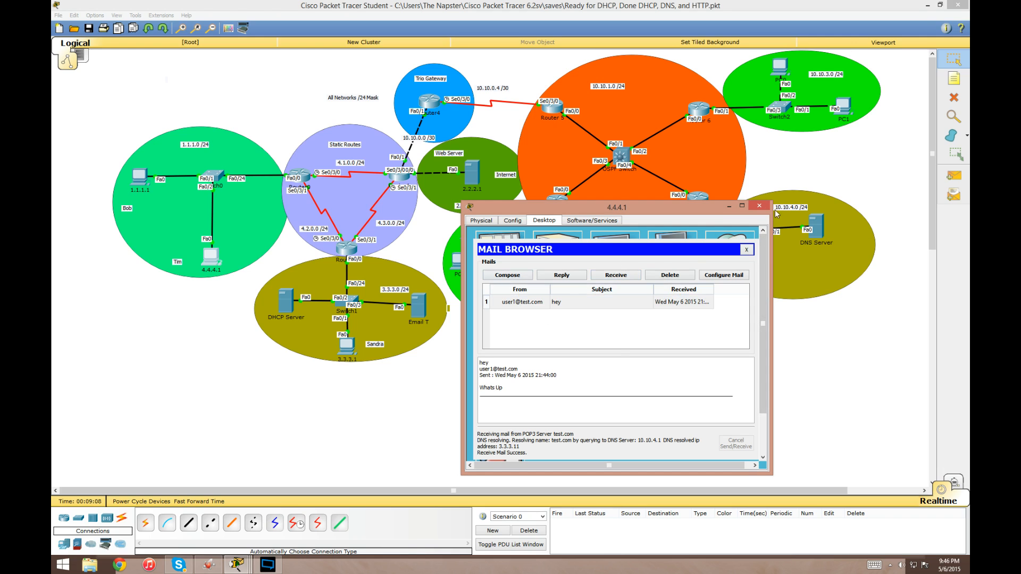
pyautogui.click(760, 206)
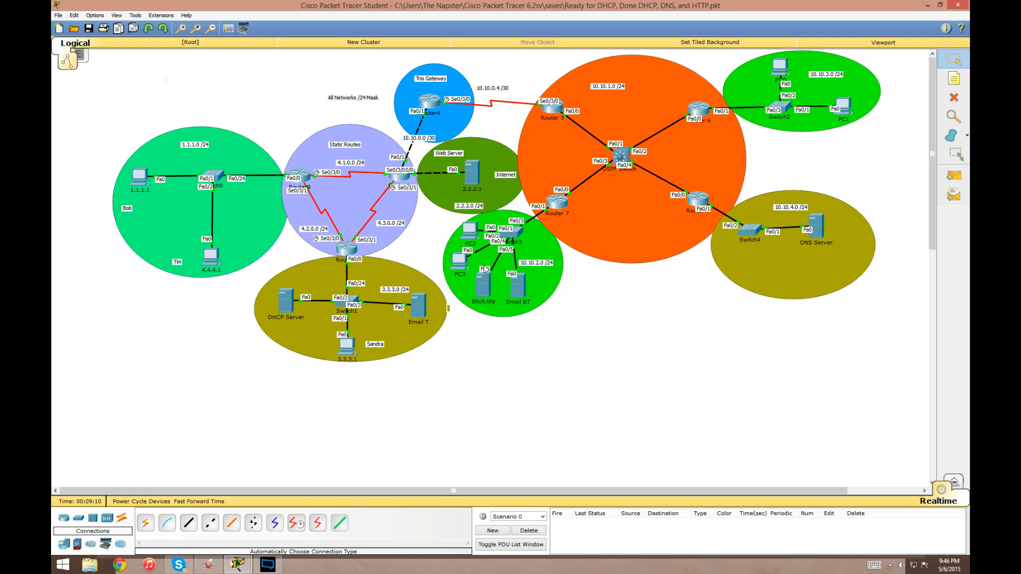
# Fill in PC2's mail settings with the name user1, its e-mail address, and bitch.tits as the incoming and outgoing mail servers
pyautogui.click(524, 292)
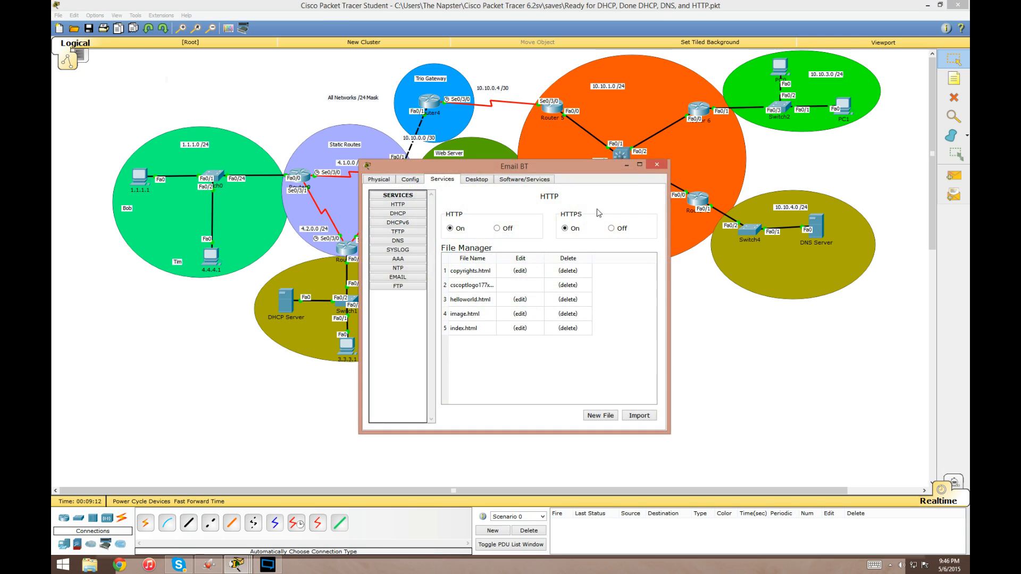
pyautogui.click(649, 170)
pyautogui.click(471, 232)
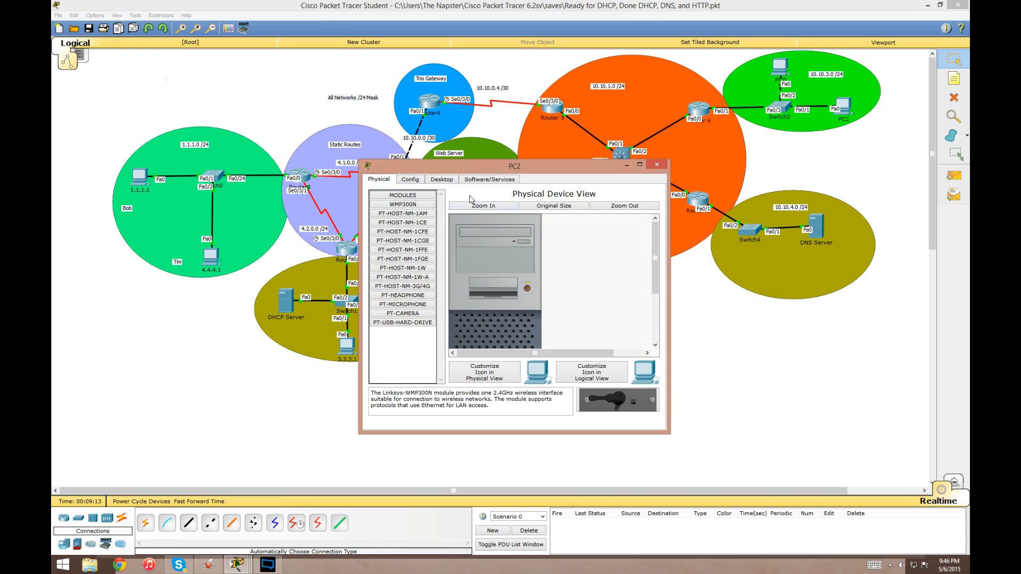
pyautogui.click(442, 179)
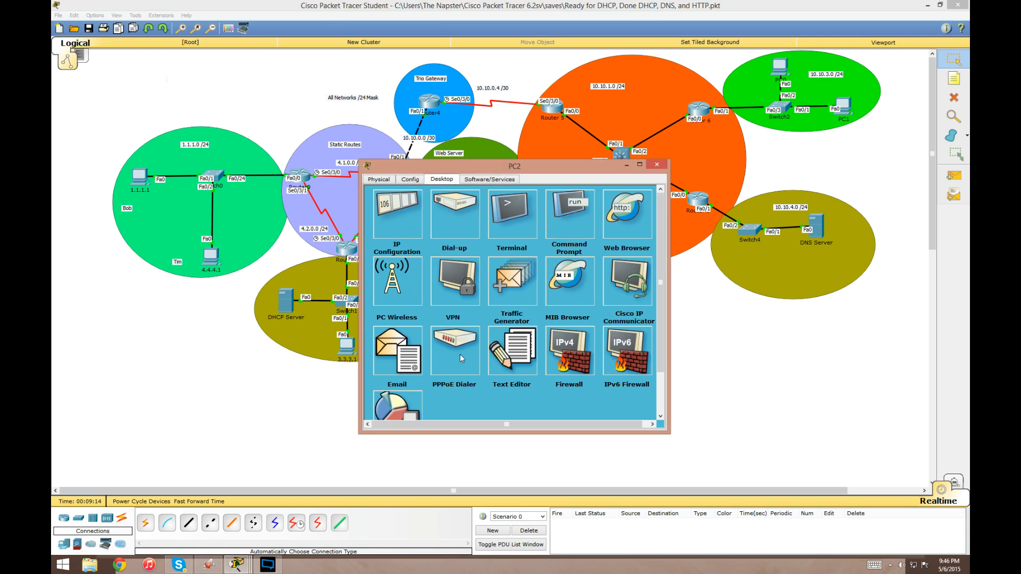
pyautogui.click(400, 351)
pyautogui.write('user 1')
pyautogui.press('Tab')
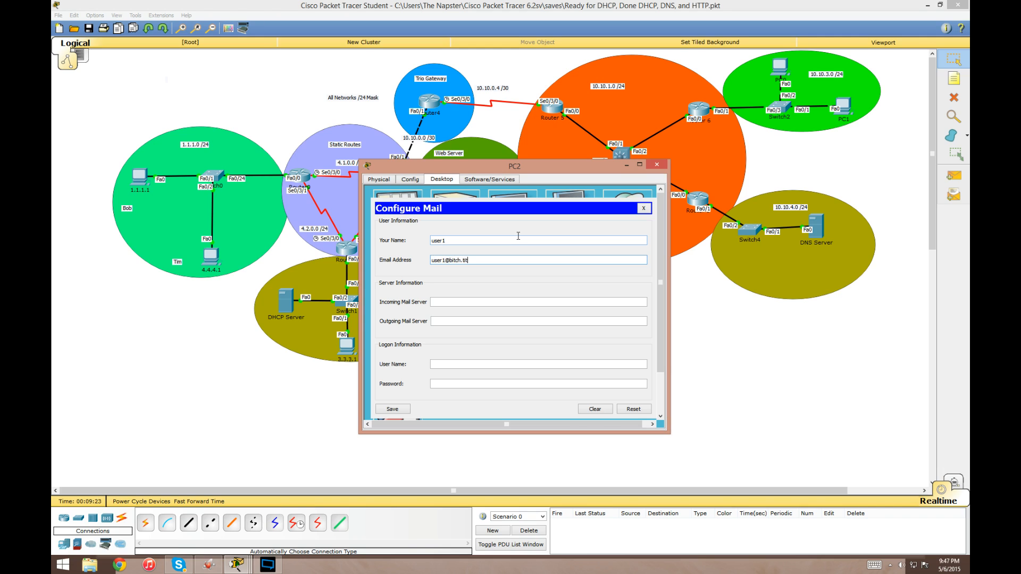
pyautogui.press('Tab')
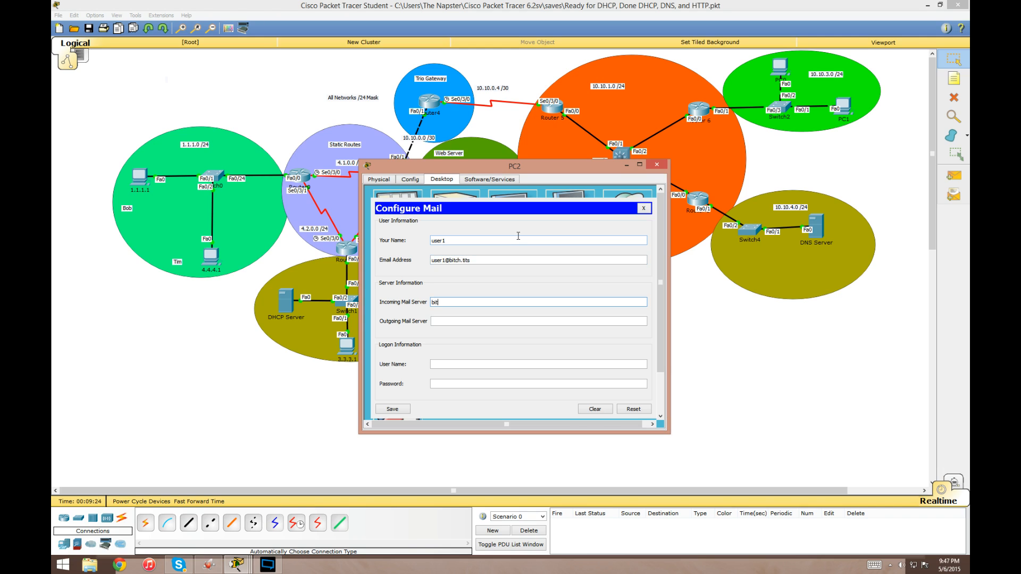
pyautogui.press('Tab')
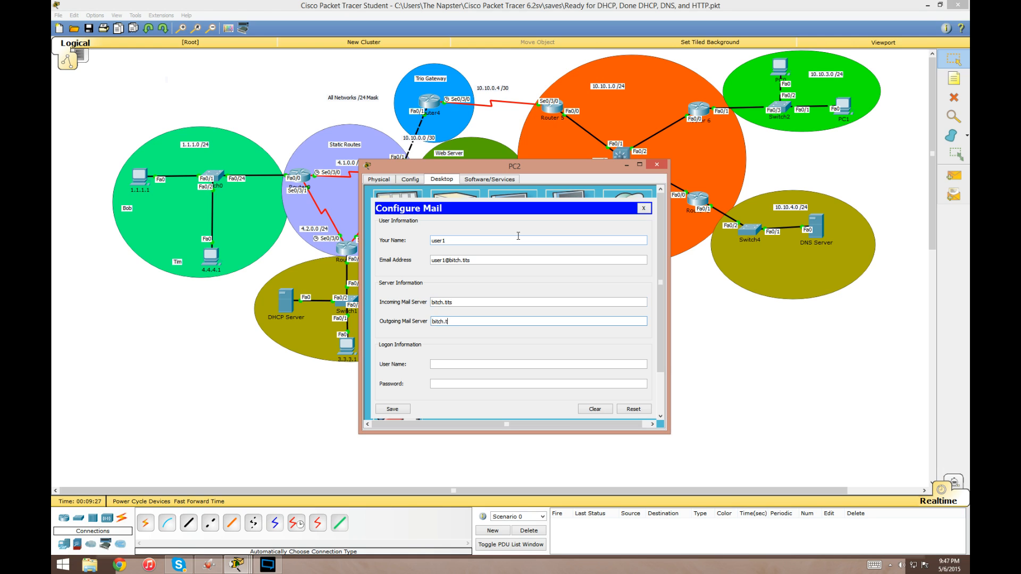
# Enter the logon name user1 and the account password in PC2's mail settings, save them, and receive mail
pyautogui.press('Tab')
pyautogui.write('user1')
pyautogui.press('Tab')
pyautogui.write('123')
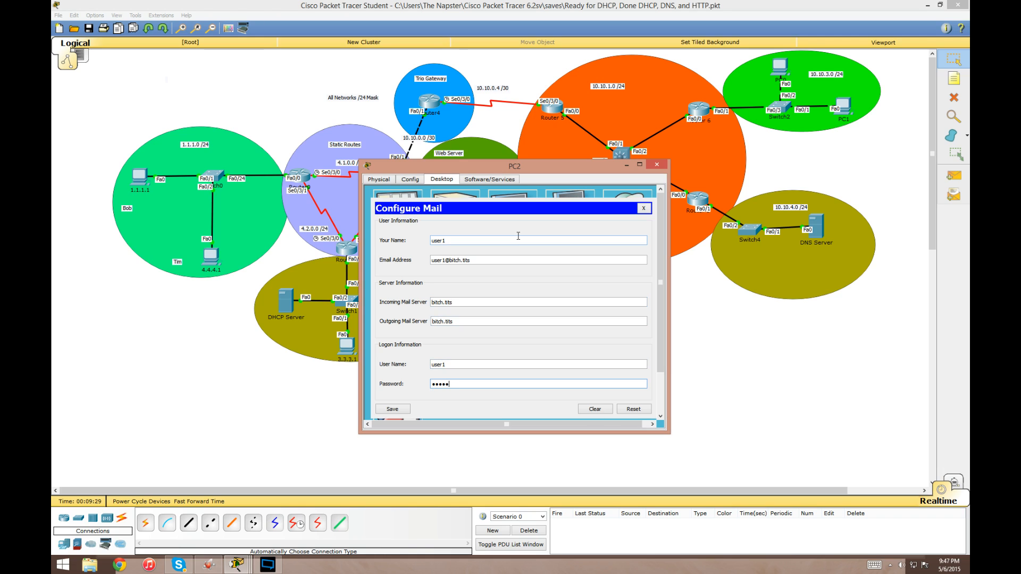
pyautogui.click(394, 410)
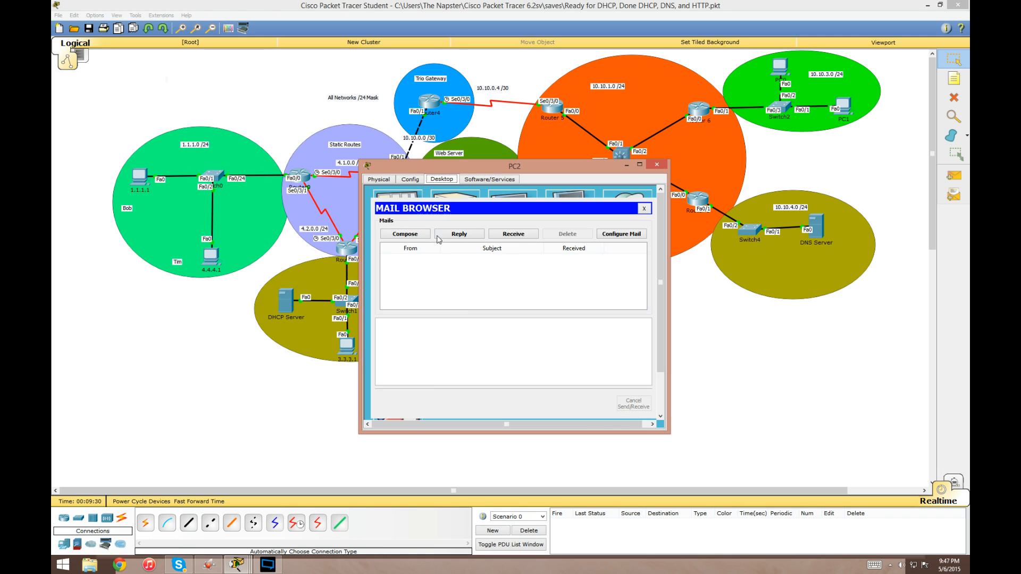
pyautogui.click(511, 237)
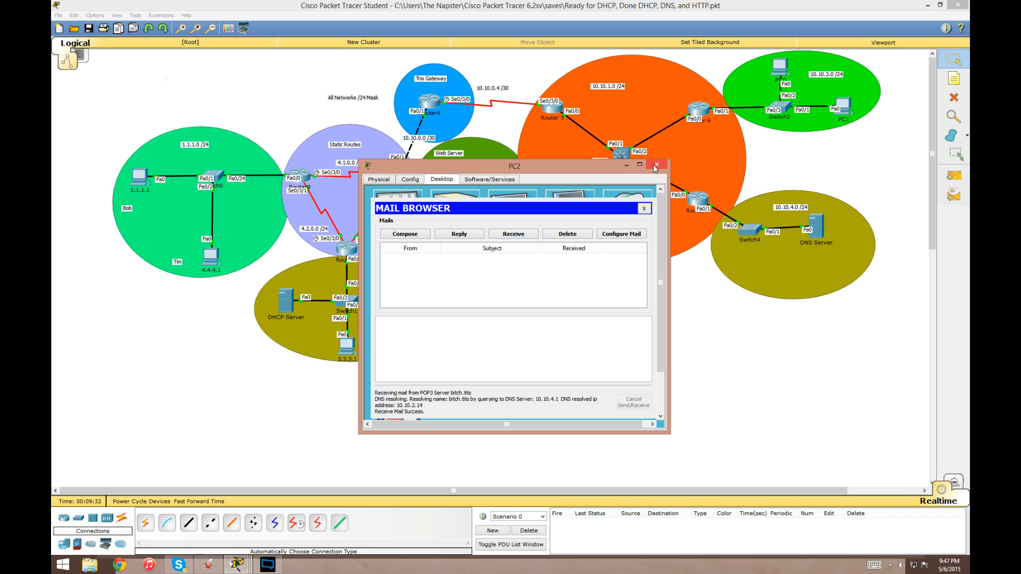
# Send an e-mail from PC2 to user2's test.com address with subject "Hey" and body "YOYOYOYOYOYOYO"
pyautogui.click(424, 234)
pyautogui.write('user2@test.com')
pyautogui.press('Tab')
pyautogui.press('Tab')
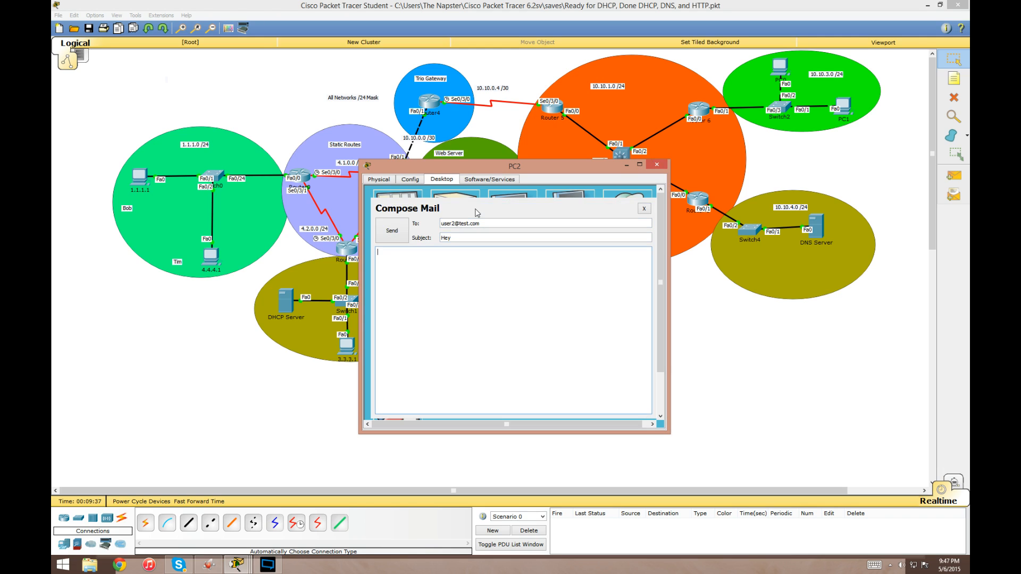
pyautogui.write('YOYOYOYOYOYOYO')
pyautogui.click(405, 240)
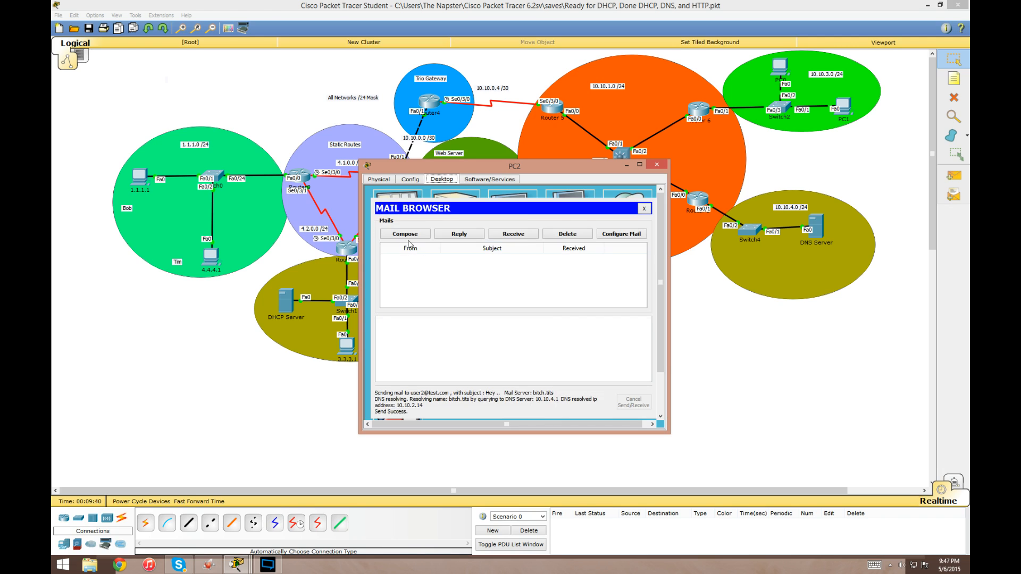
pyautogui.click(658, 169)
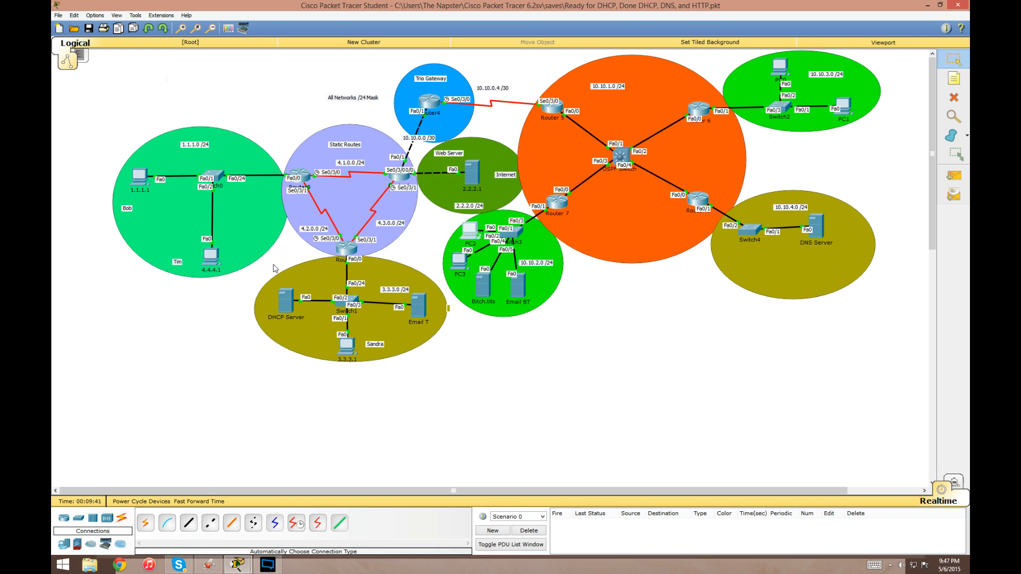
# Receive mail on PC 4.4.4.1 and read the "Hey" message sent from PC2
pyautogui.click(212, 256)
pyautogui.click(402, 350)
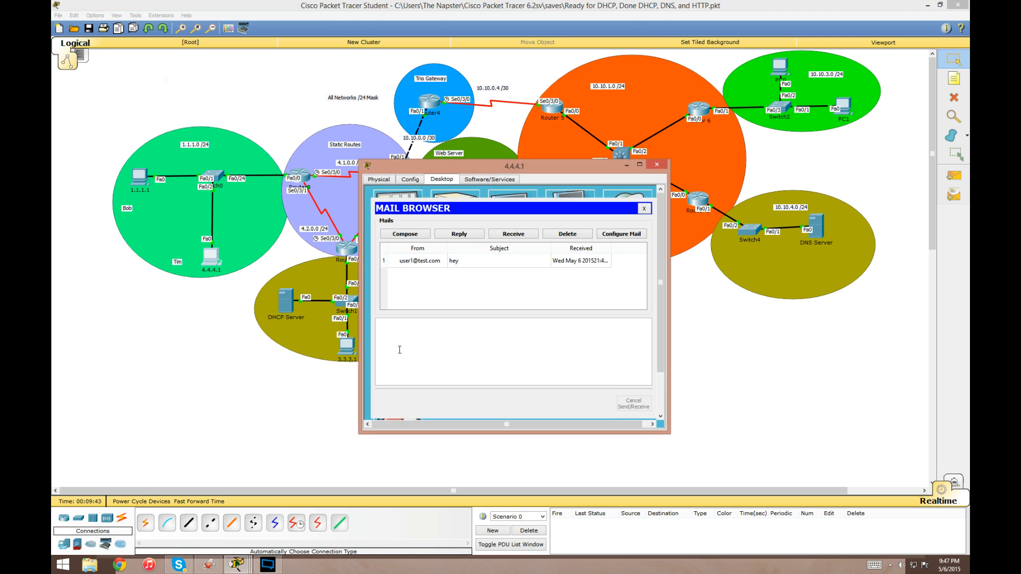
pyautogui.click(523, 236)
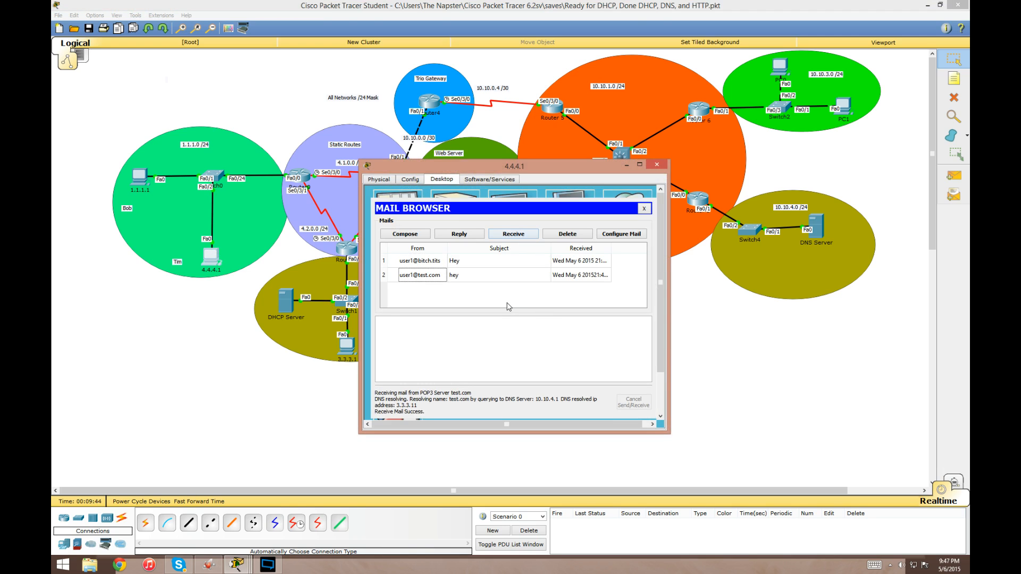
pyautogui.click(445, 261)
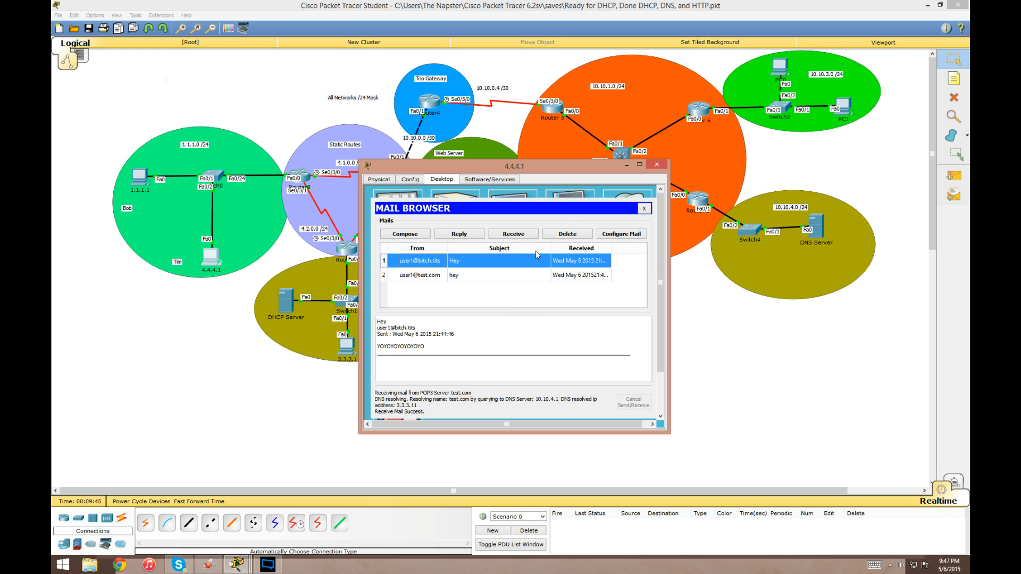
pyautogui.click(655, 165)
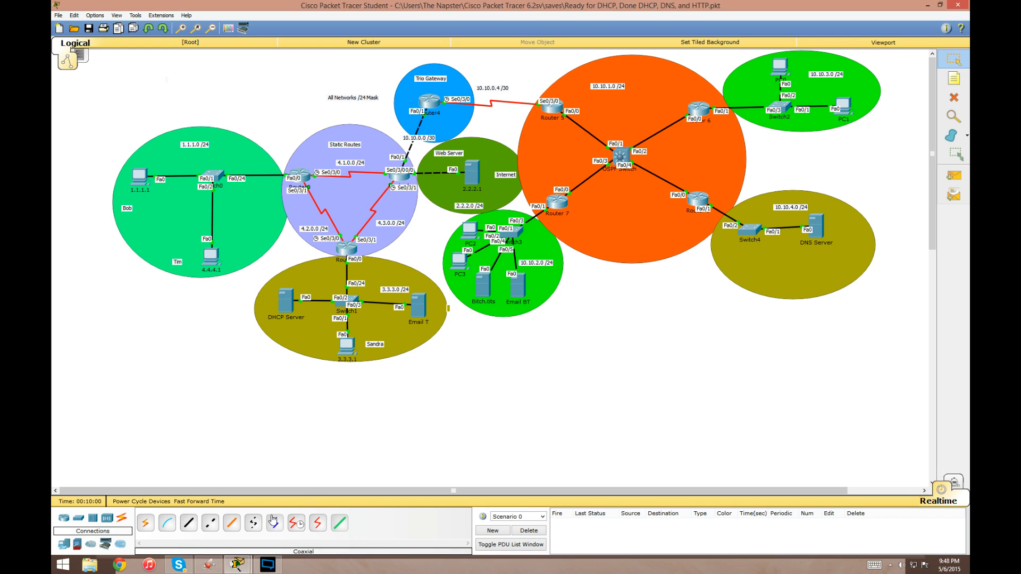
pyautogui.moveTo(221, 570)
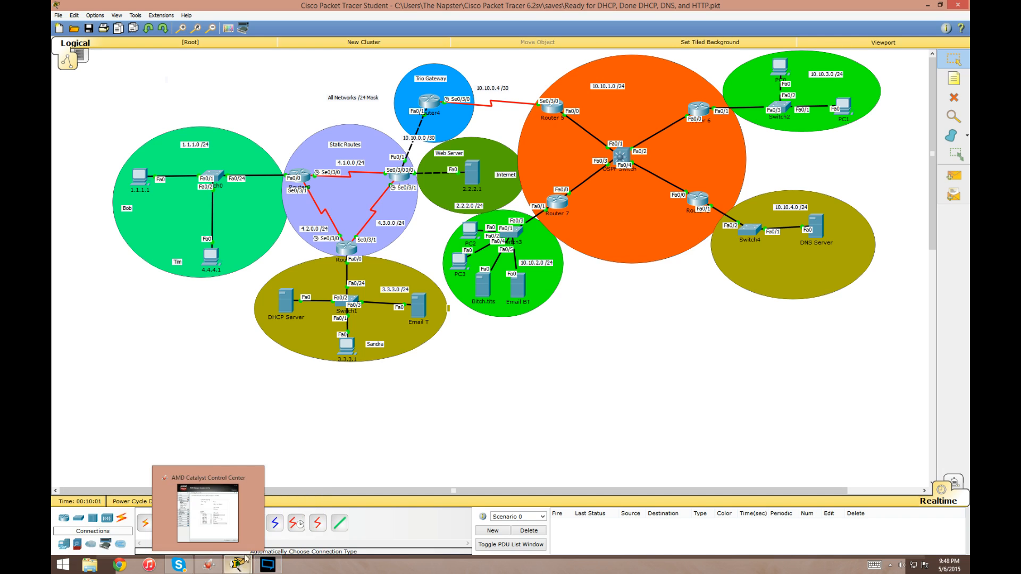
pyautogui.click(258, 569)
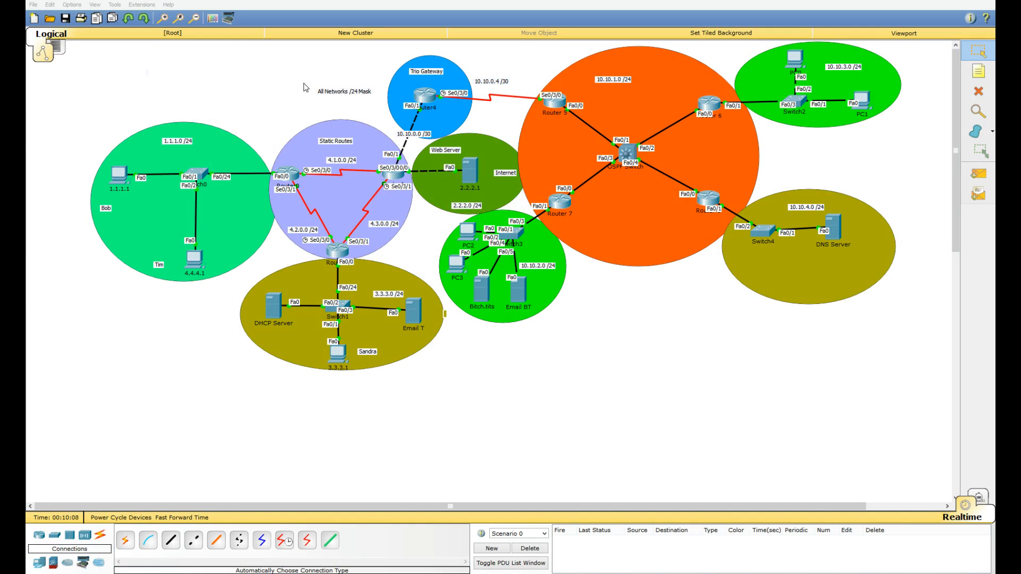
pyautogui.moveTo(808, 361)
pyautogui.mouseDown()
pyautogui.moveTo(568, 360)
pyautogui.moveTo(705, 291)
pyautogui.mouseUp()
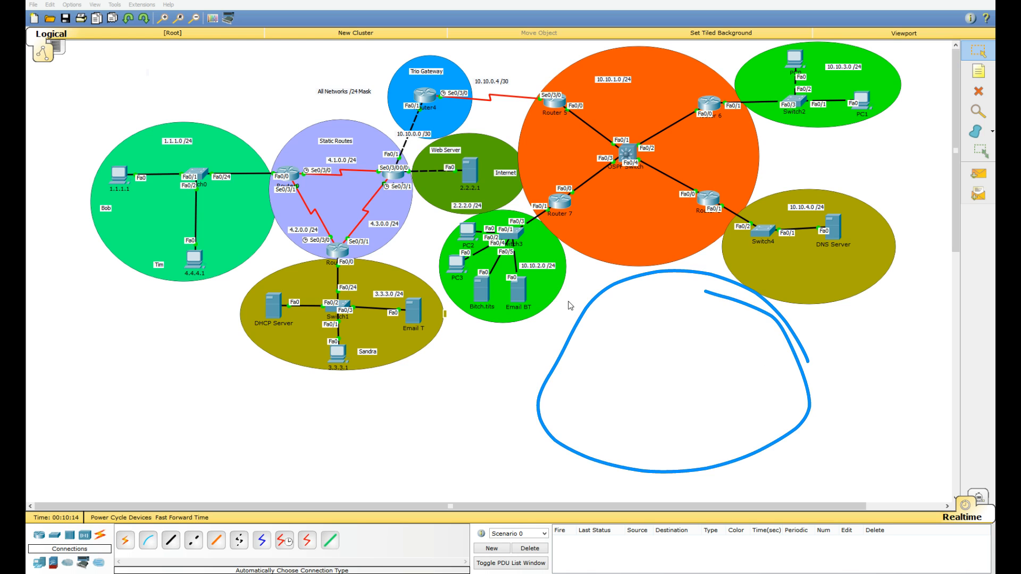
pyautogui.press('Escape')
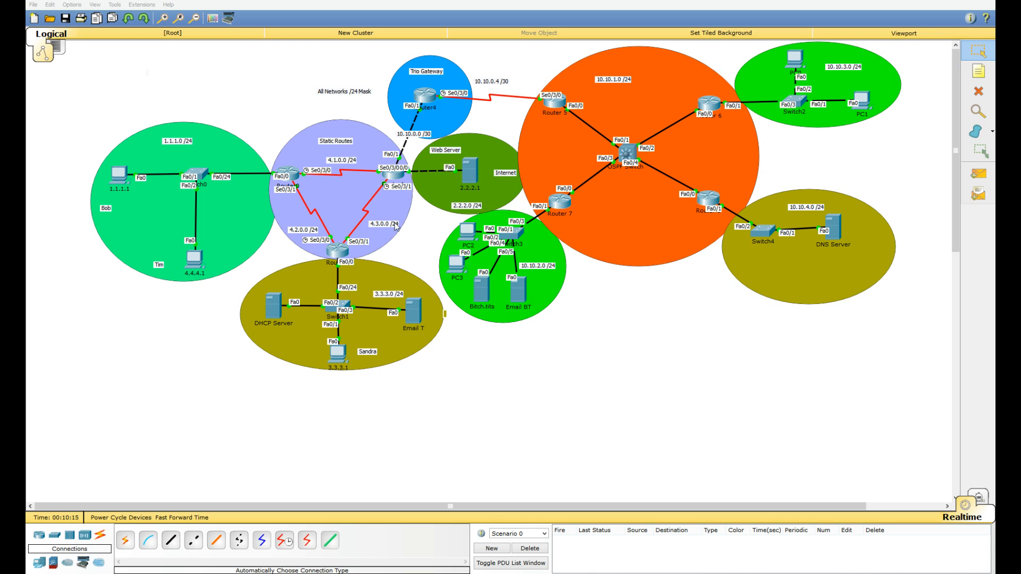